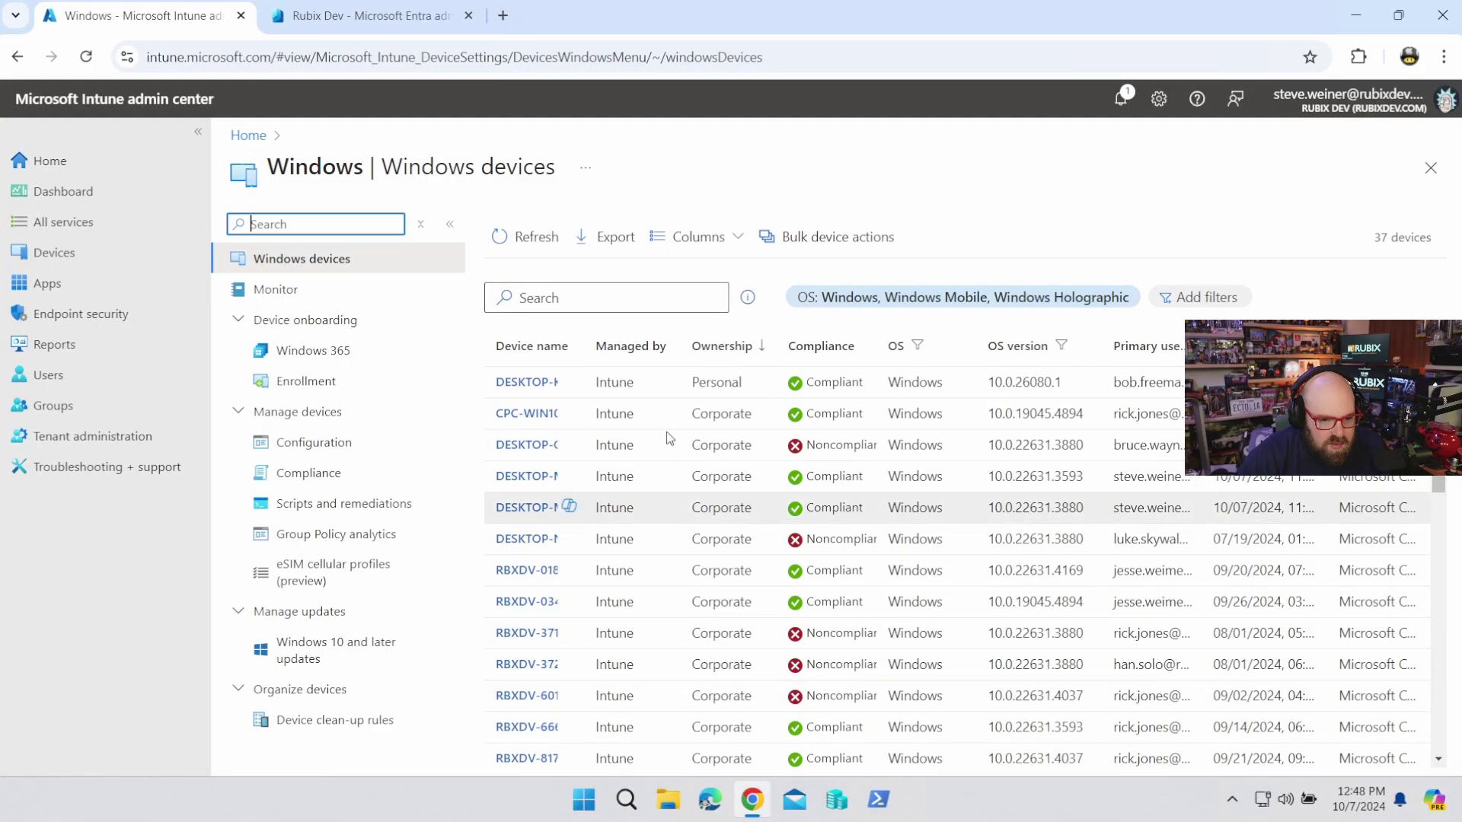
Review DESKTOP-KUARSAO's discovered apps, hardware details and overview.
{"action": "left_click", "coordinate": [523, 388]}
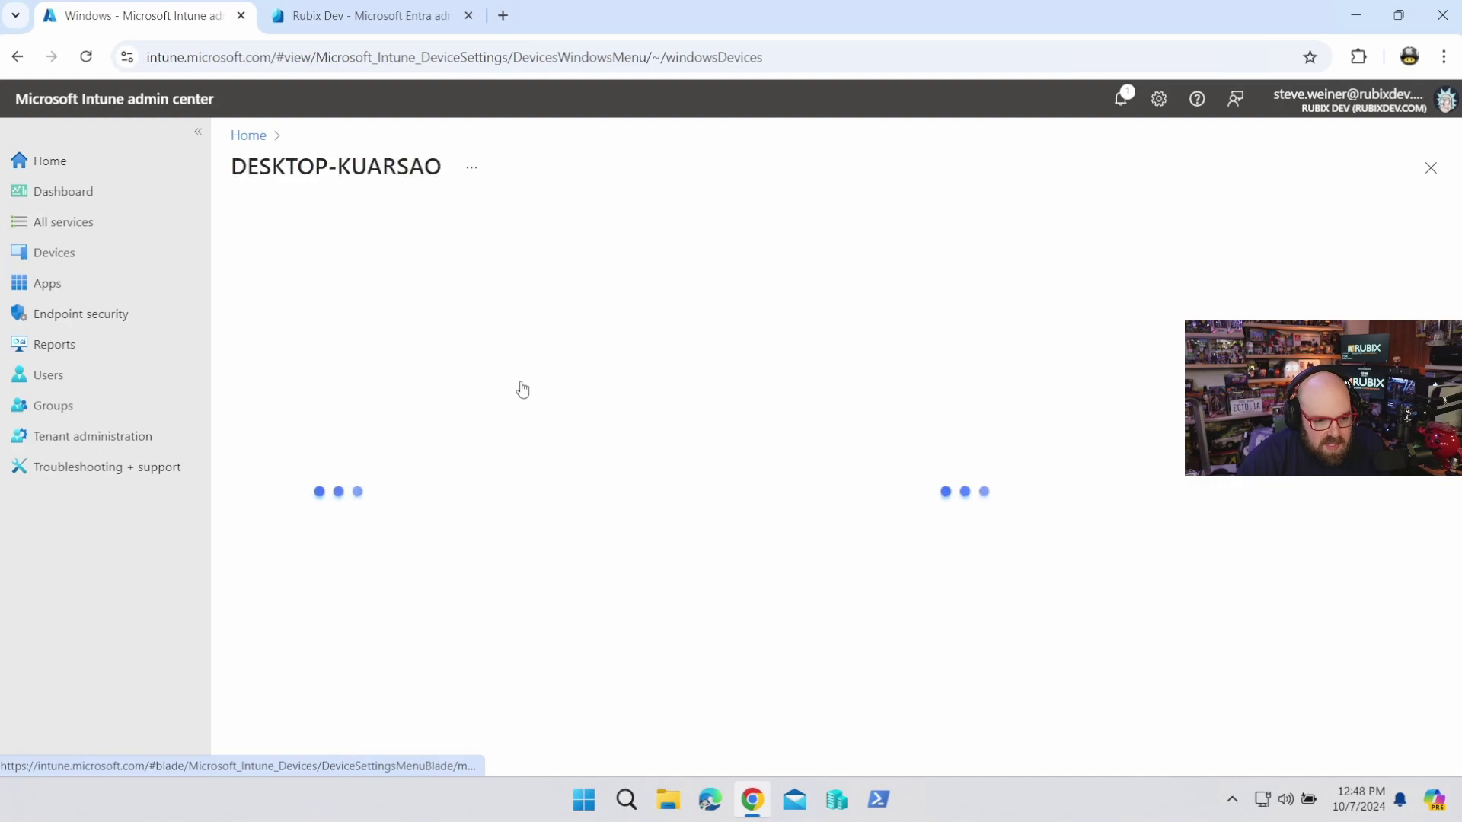
{"action": "scroll", "coordinate": [1200, 571], "scroll_direction": "down", "scroll_amount": 3}
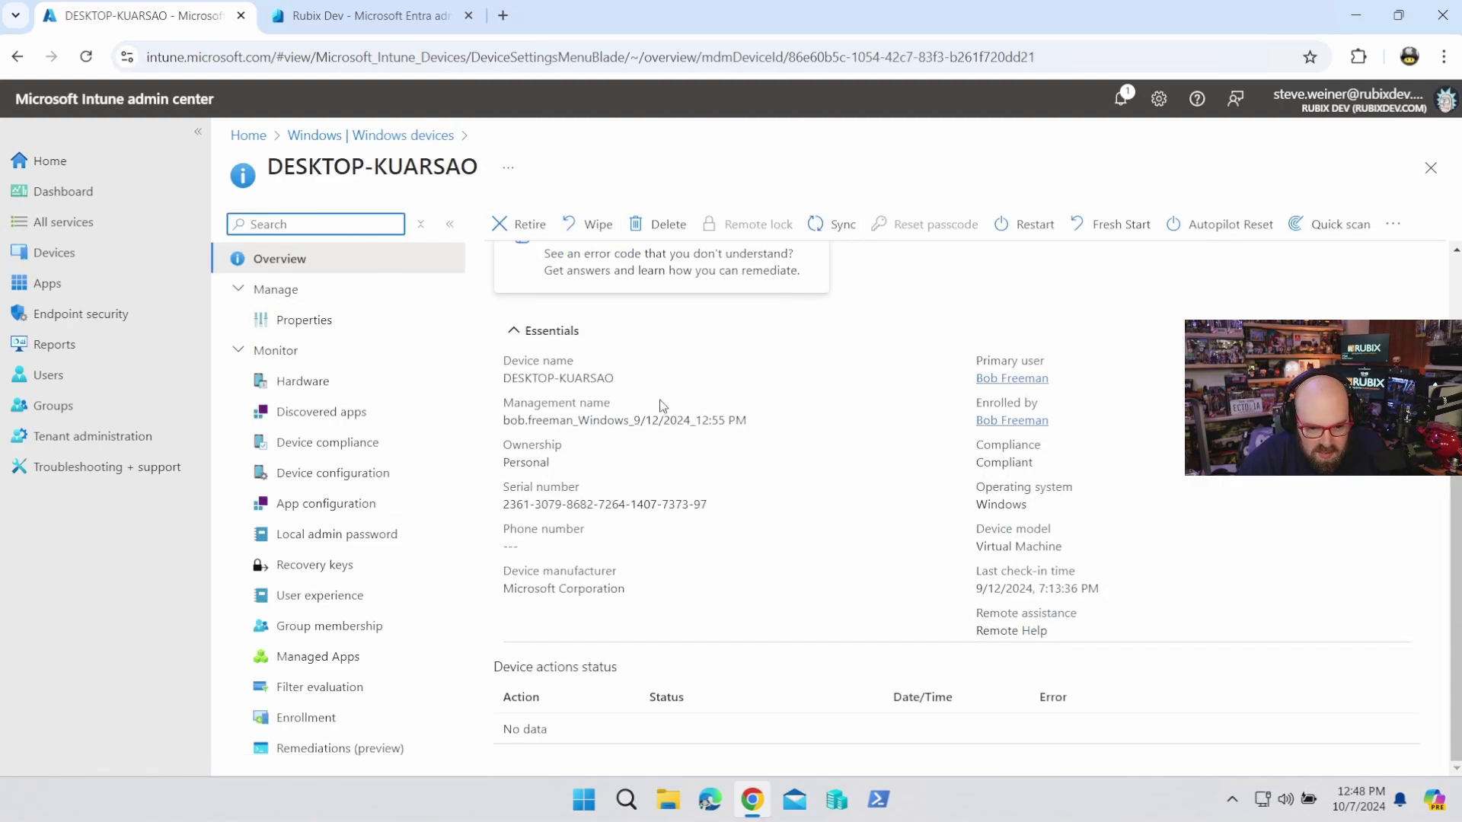
{"action": "left_click", "coordinate": [289, 412]}
{"action": "left_click", "coordinate": [287, 388]}
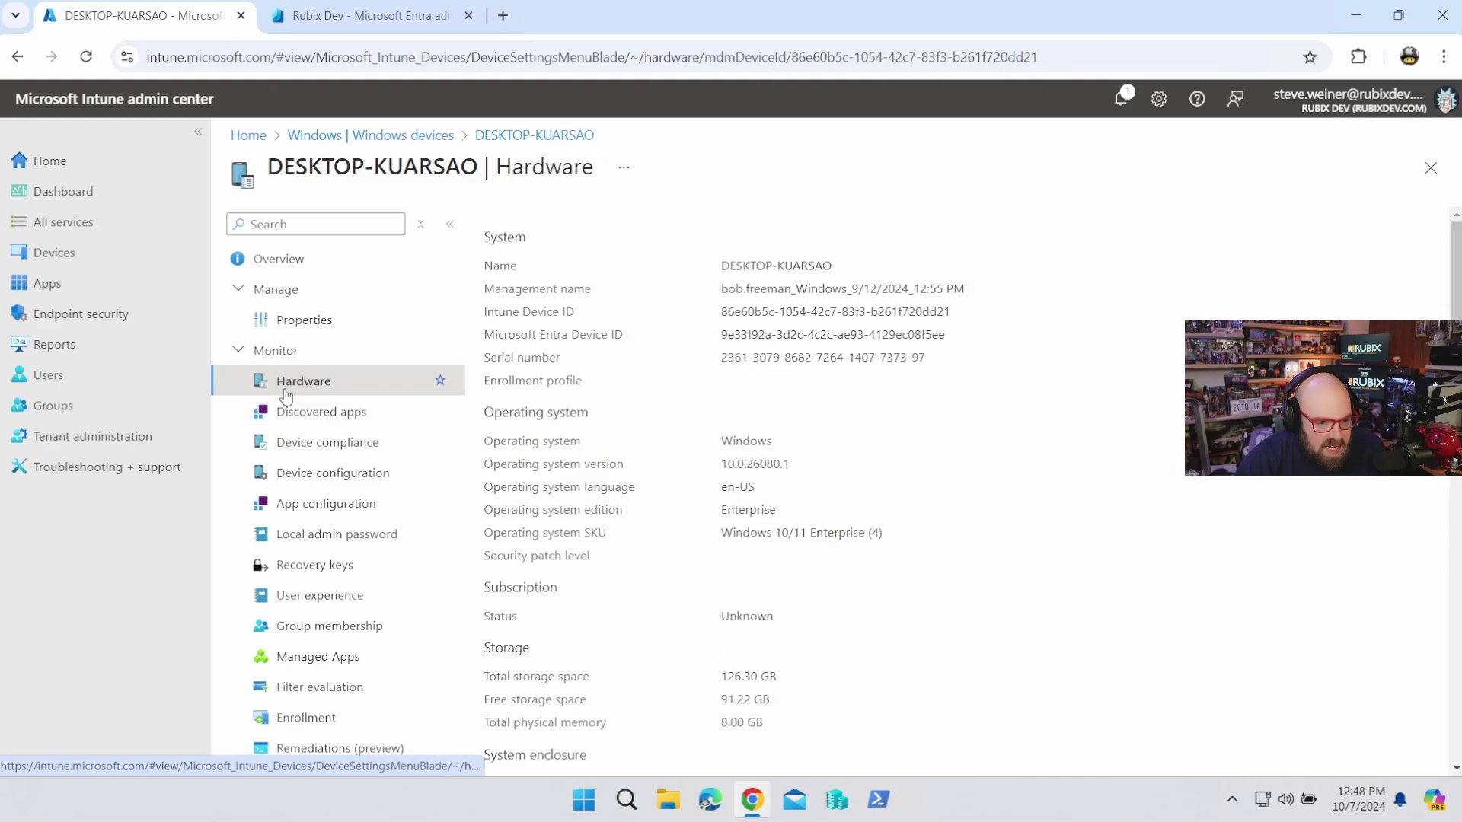
{"action": "scroll", "coordinate": [934, 487], "scroll_direction": "down", "scroll_amount": 3}
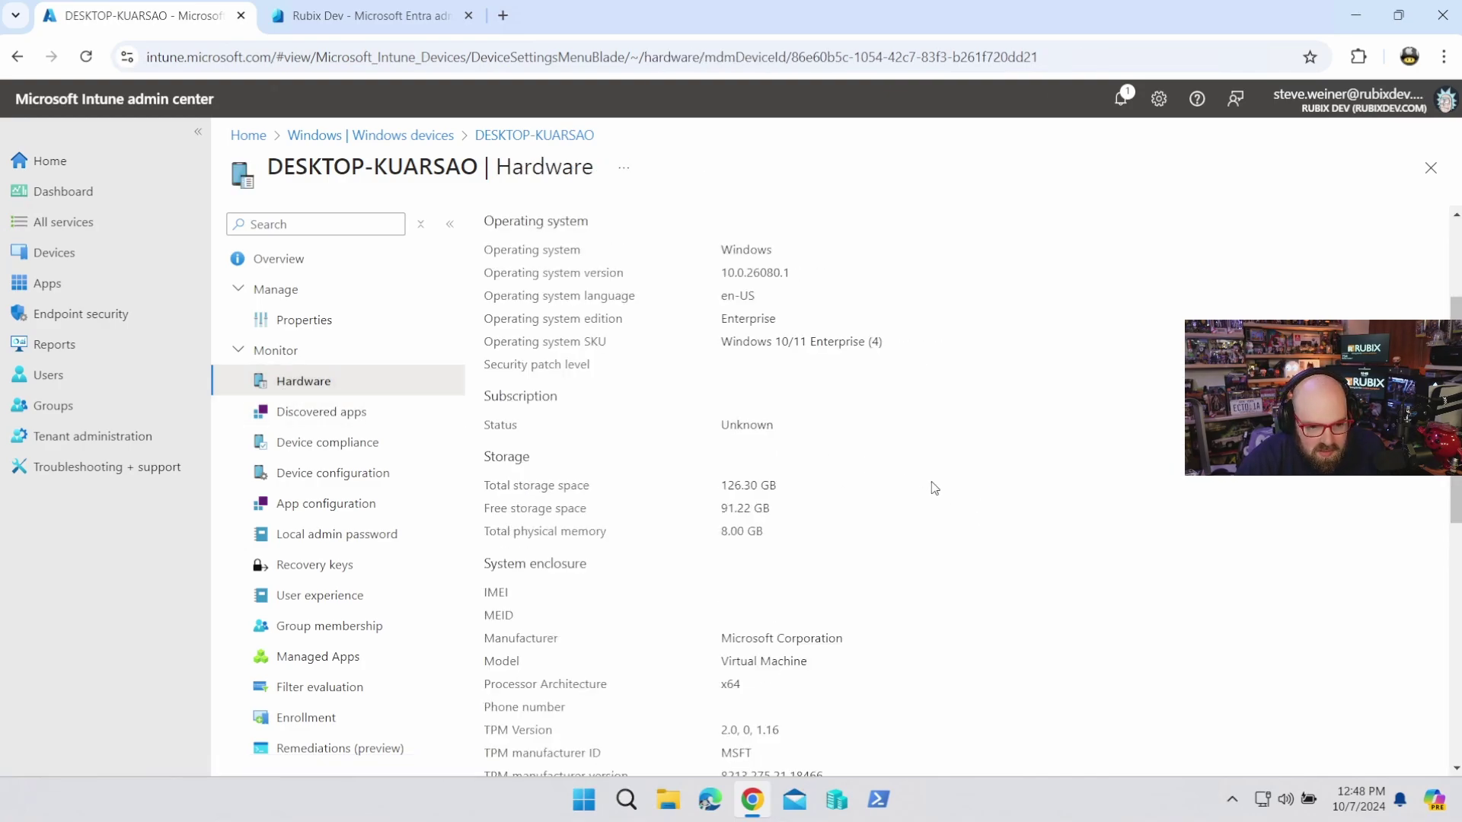
{"action": "scroll", "coordinate": [933, 493], "scroll_direction": "up", "scroll_amount": 1}
{"action": "scroll", "coordinate": [934, 492], "scroll_direction": "up", "scroll_amount": 1}
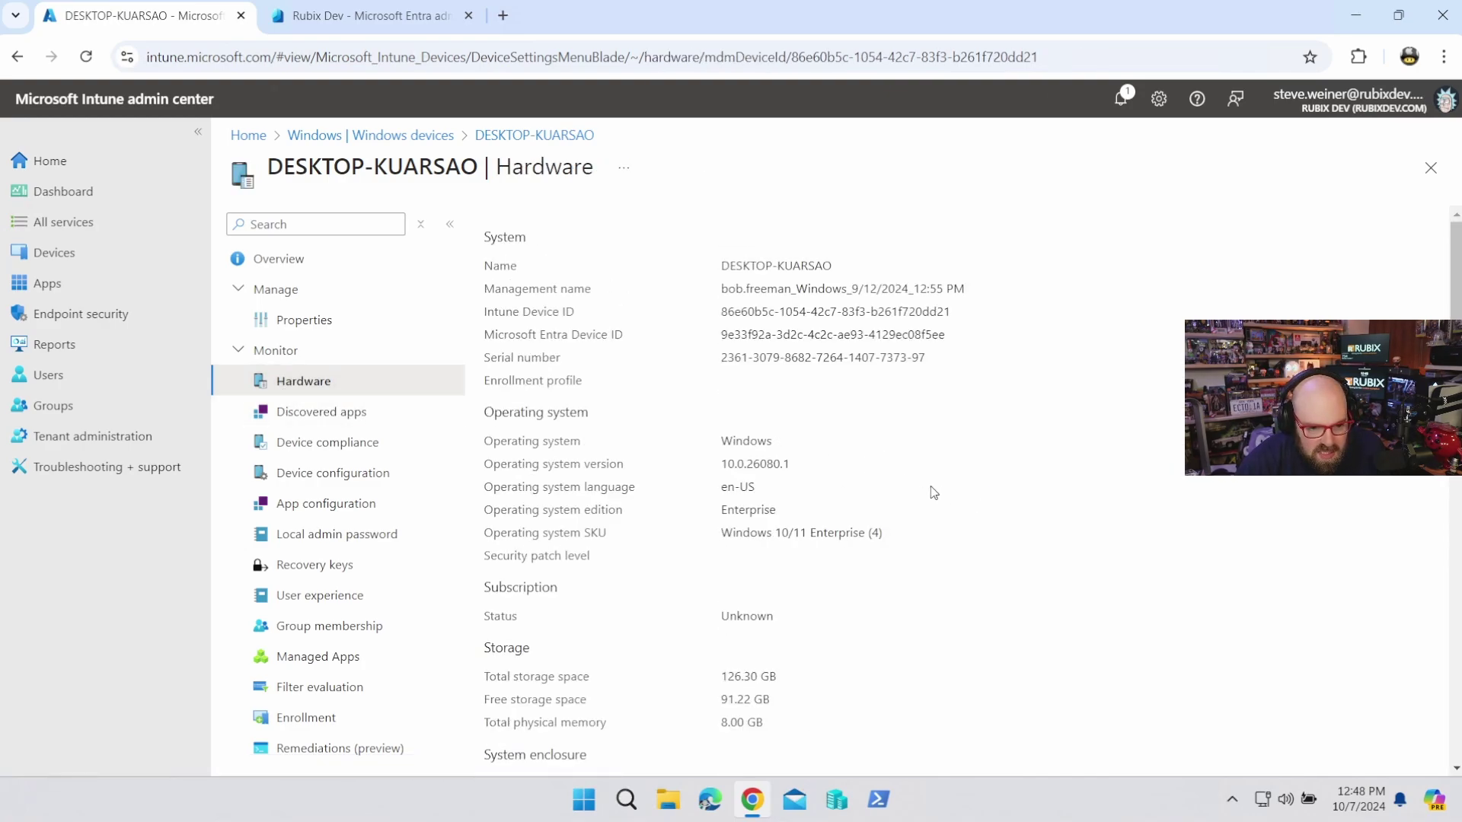
{"action": "scroll", "coordinate": [1151, 442], "scroll_direction": "down", "scroll_amount": 4}
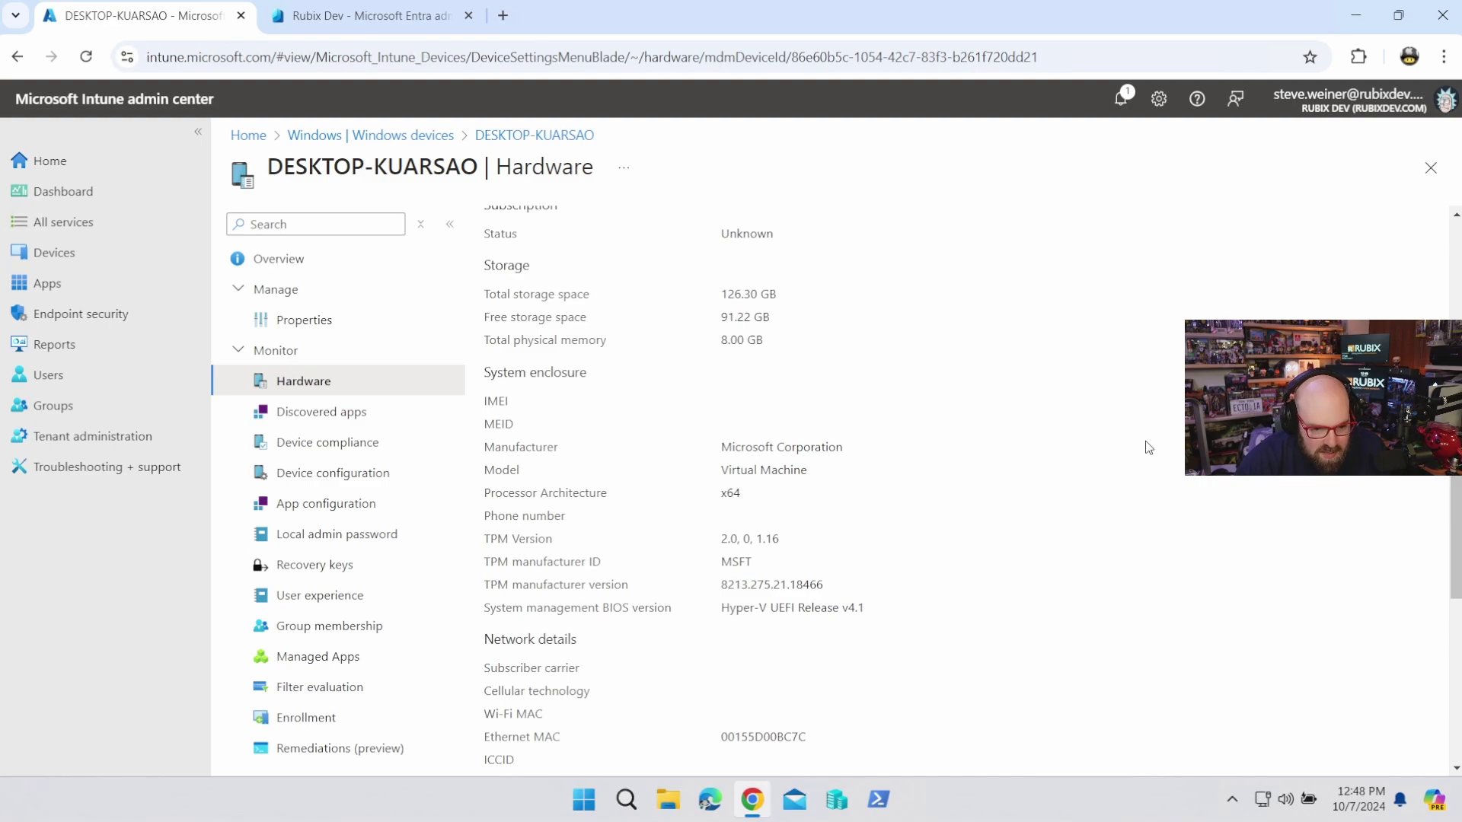
{"action": "left_click", "coordinate": [279, 258]}
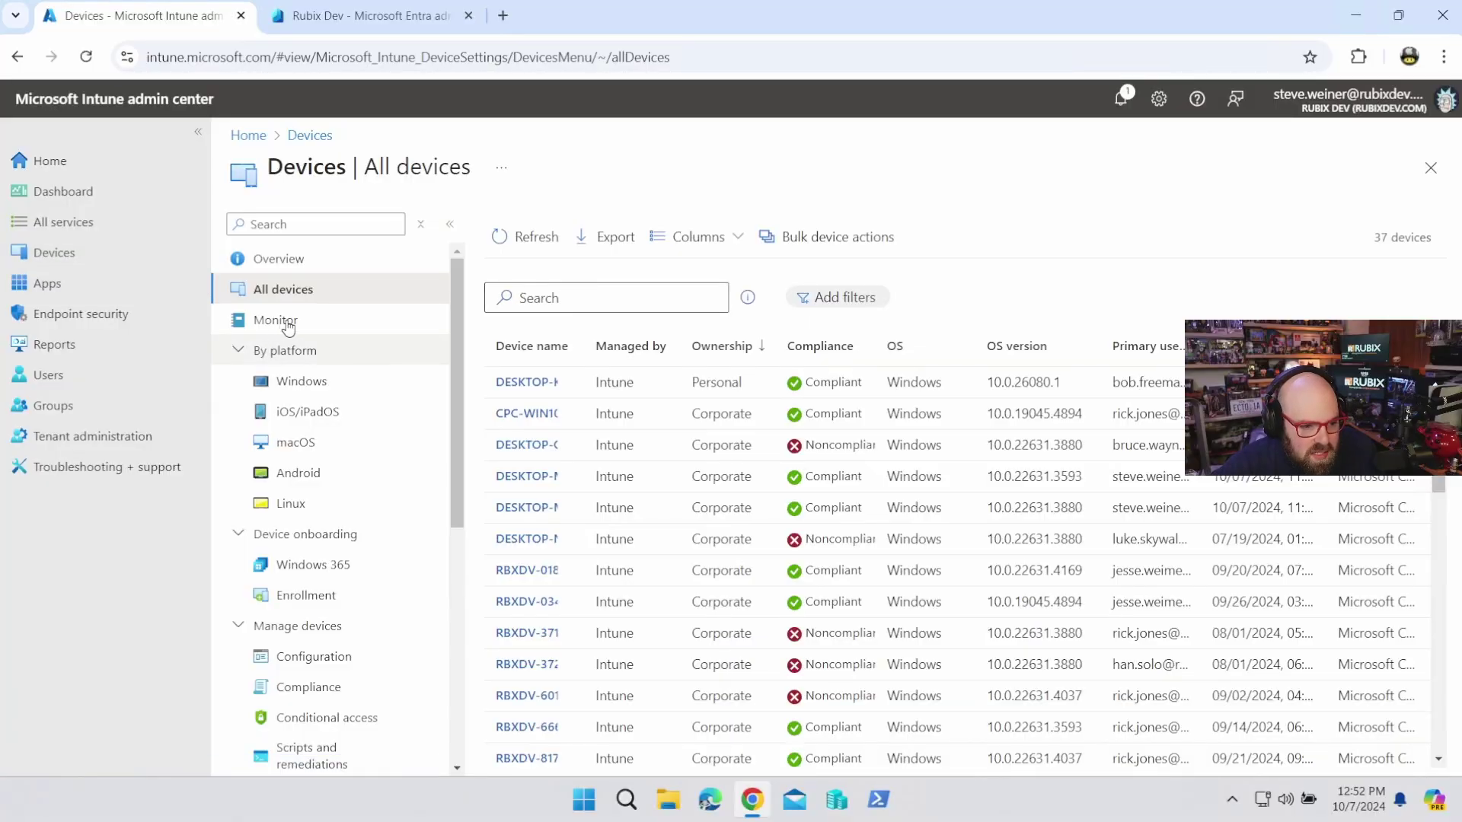
Set up a bulk Delete action for Windows physical devices from the Windows devices list.
{"action": "left_click", "coordinate": [348, 384]}
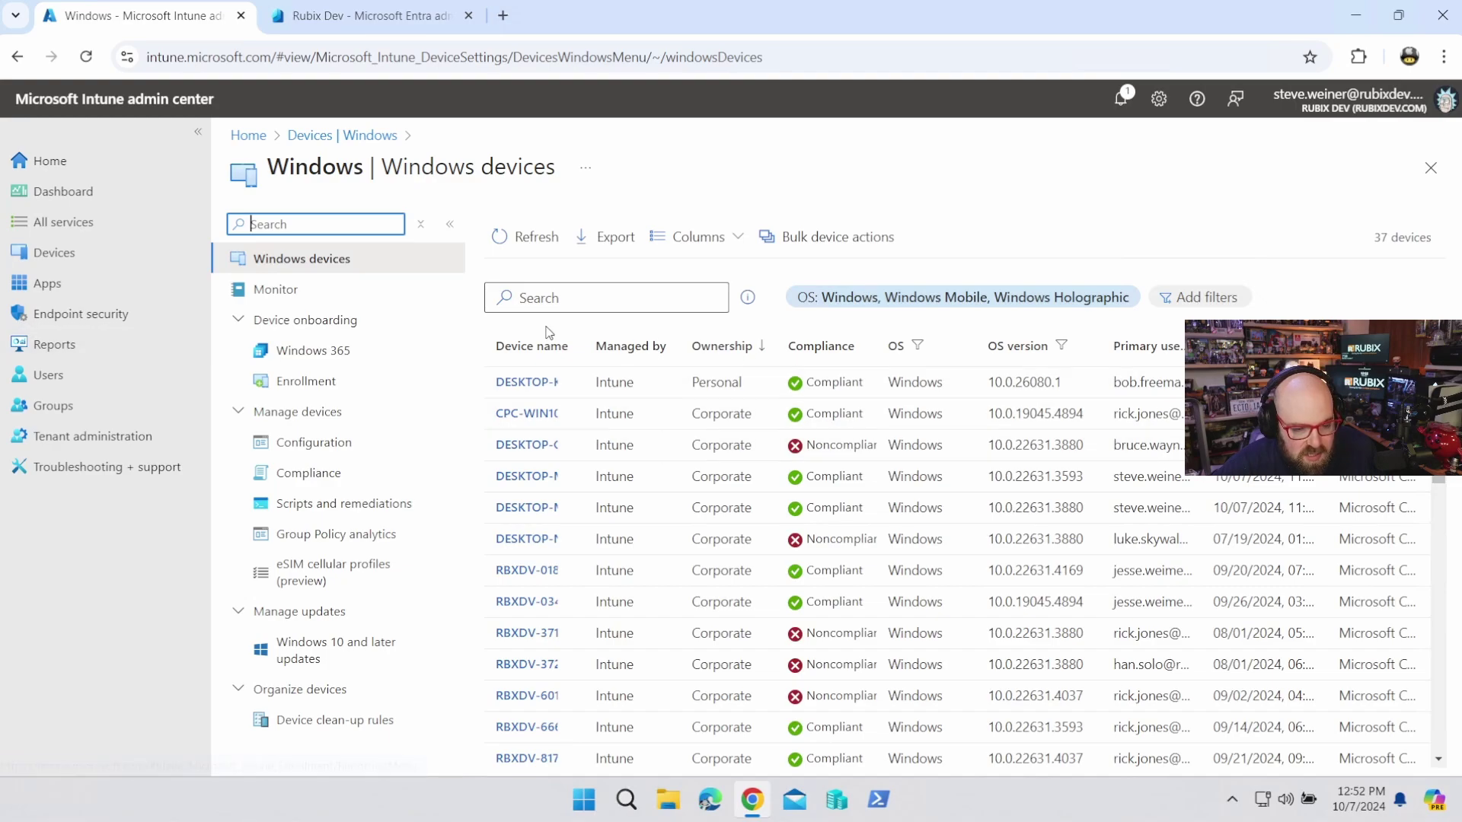
{"action": "left_click", "coordinate": [813, 239]}
{"action": "left_click", "coordinate": [568, 285]}
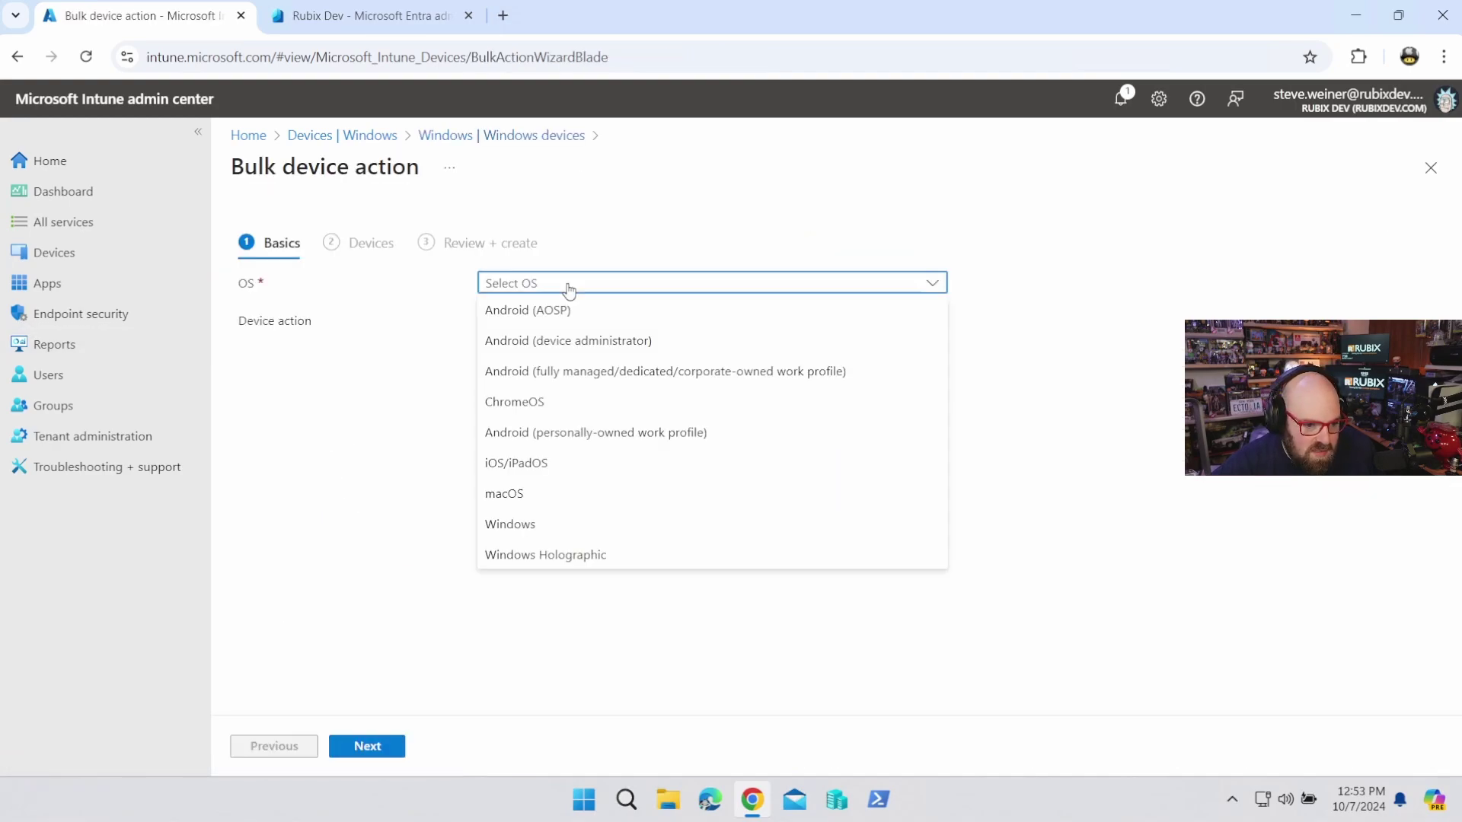
{"action": "left_click", "coordinate": [542, 524]}
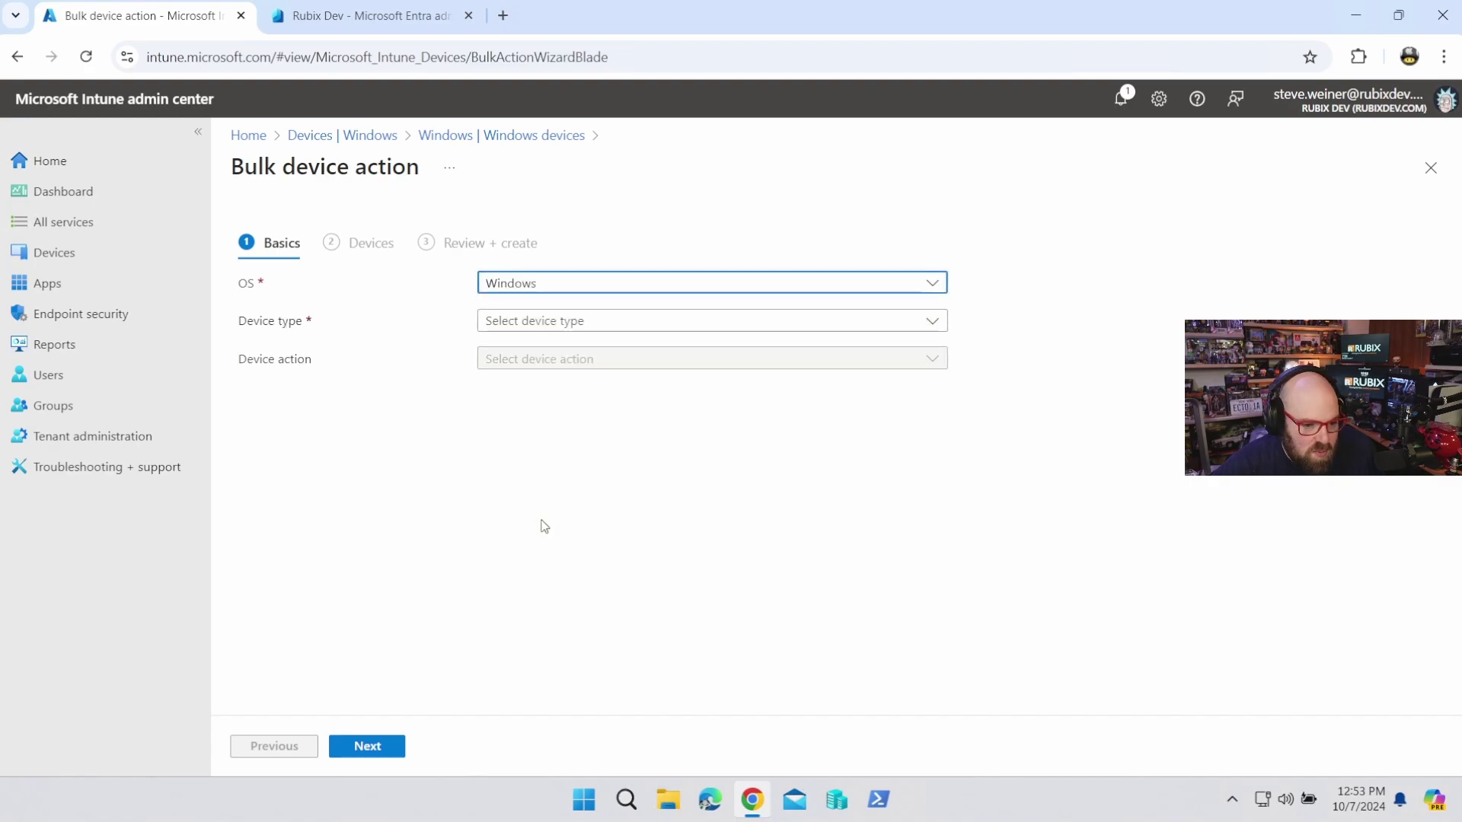
{"action": "left_click", "coordinate": [585, 325]}
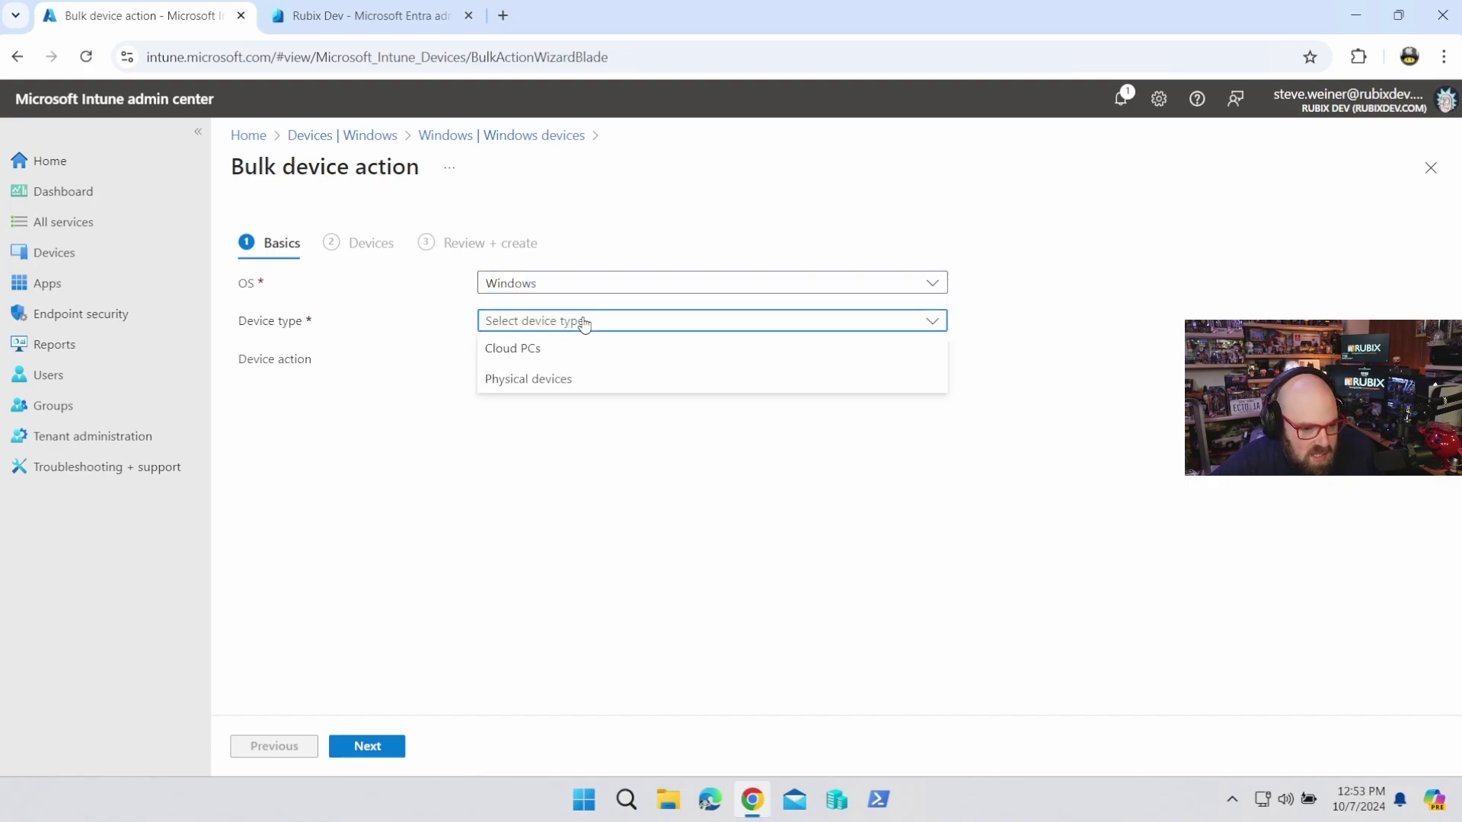
{"action": "left_click", "coordinate": [564, 382]}
{"action": "left_click", "coordinate": [553, 366]}
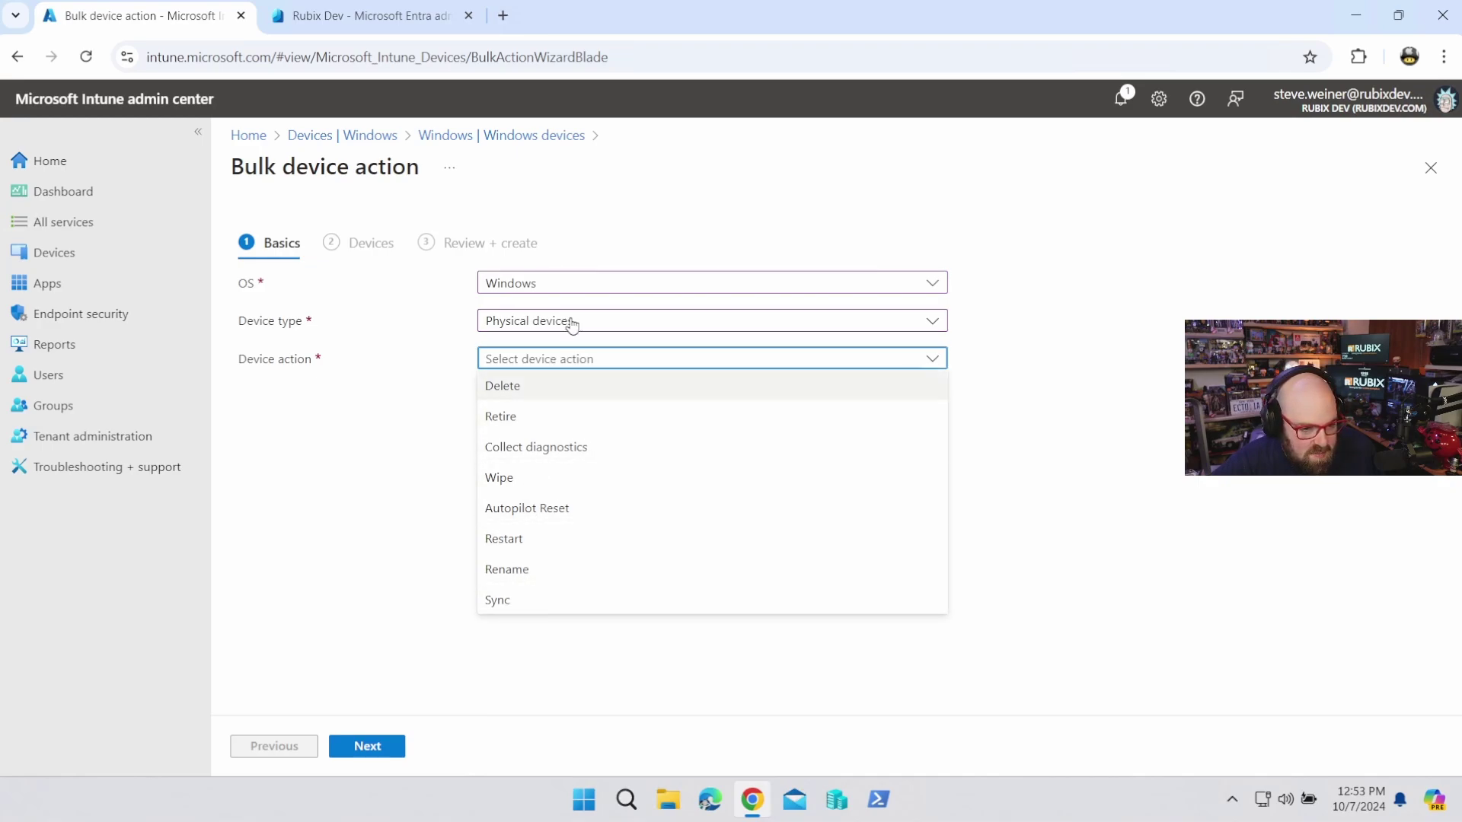
{"action": "left_click", "coordinate": [519, 393]}
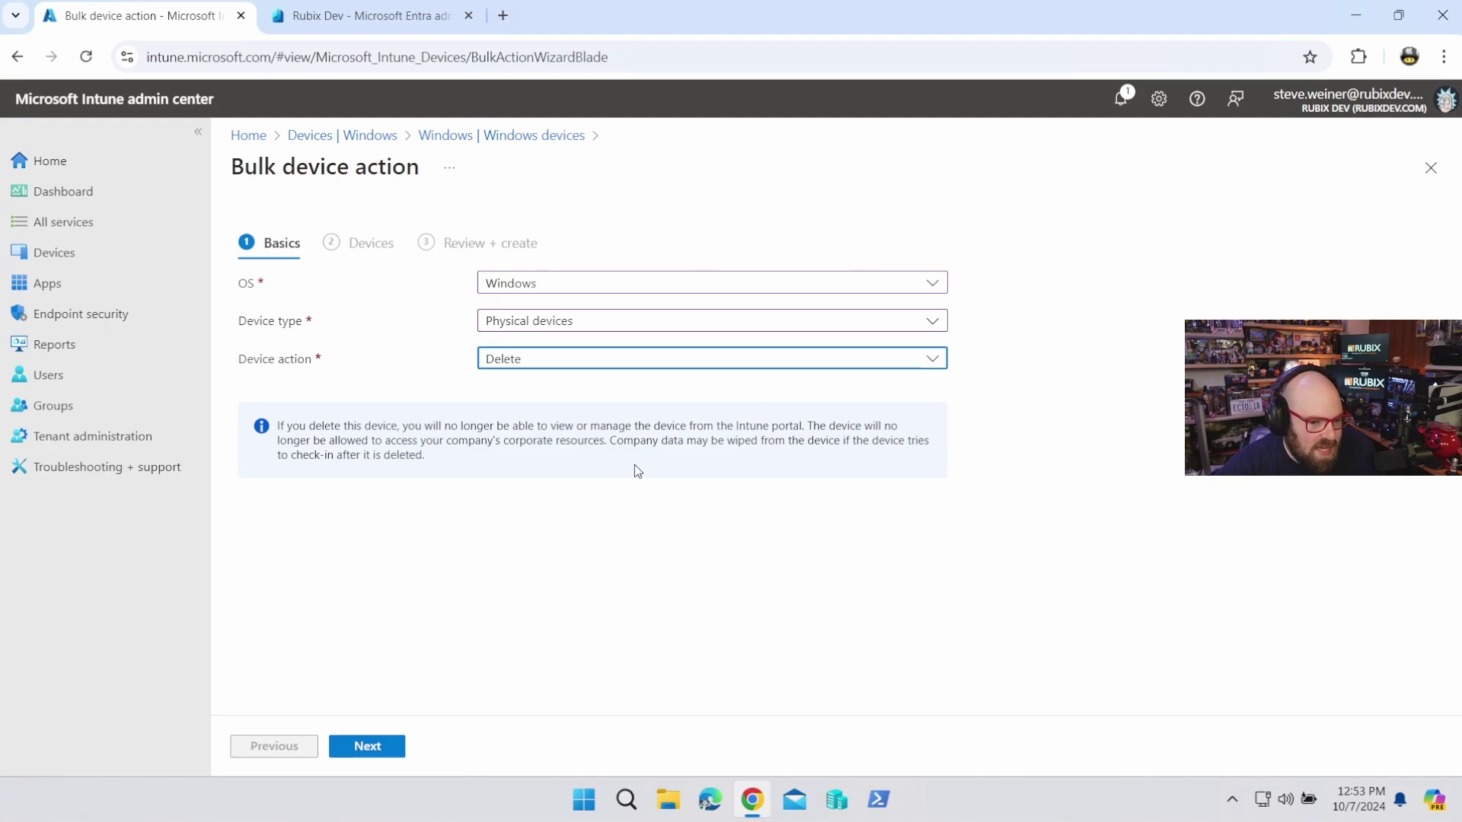
{"action": "left_click", "coordinate": [360, 746]}
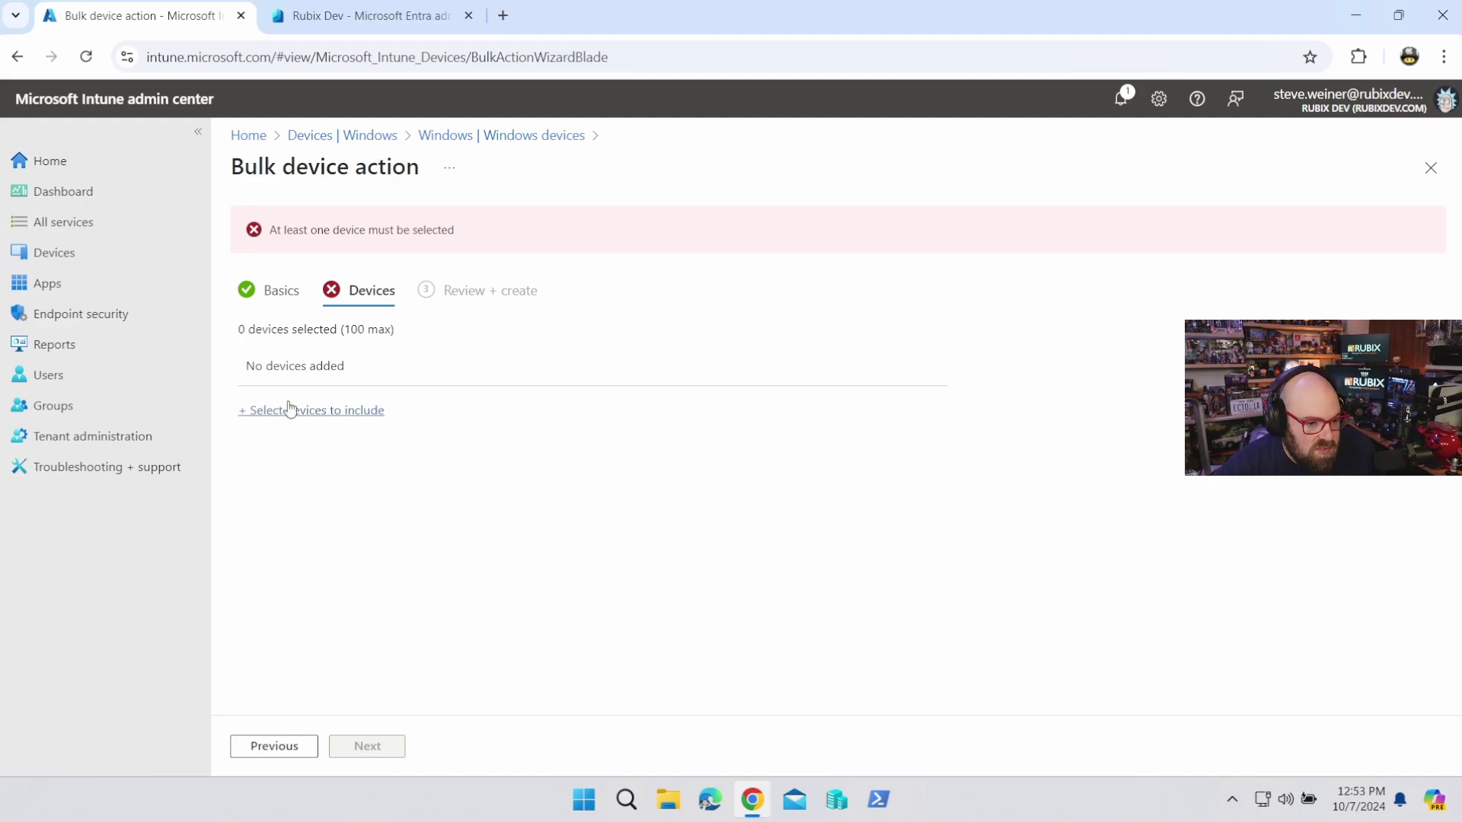
Filter the devices-to-include picker by Ownership = Personal.
{"action": "left_click", "coordinate": [291, 409]}
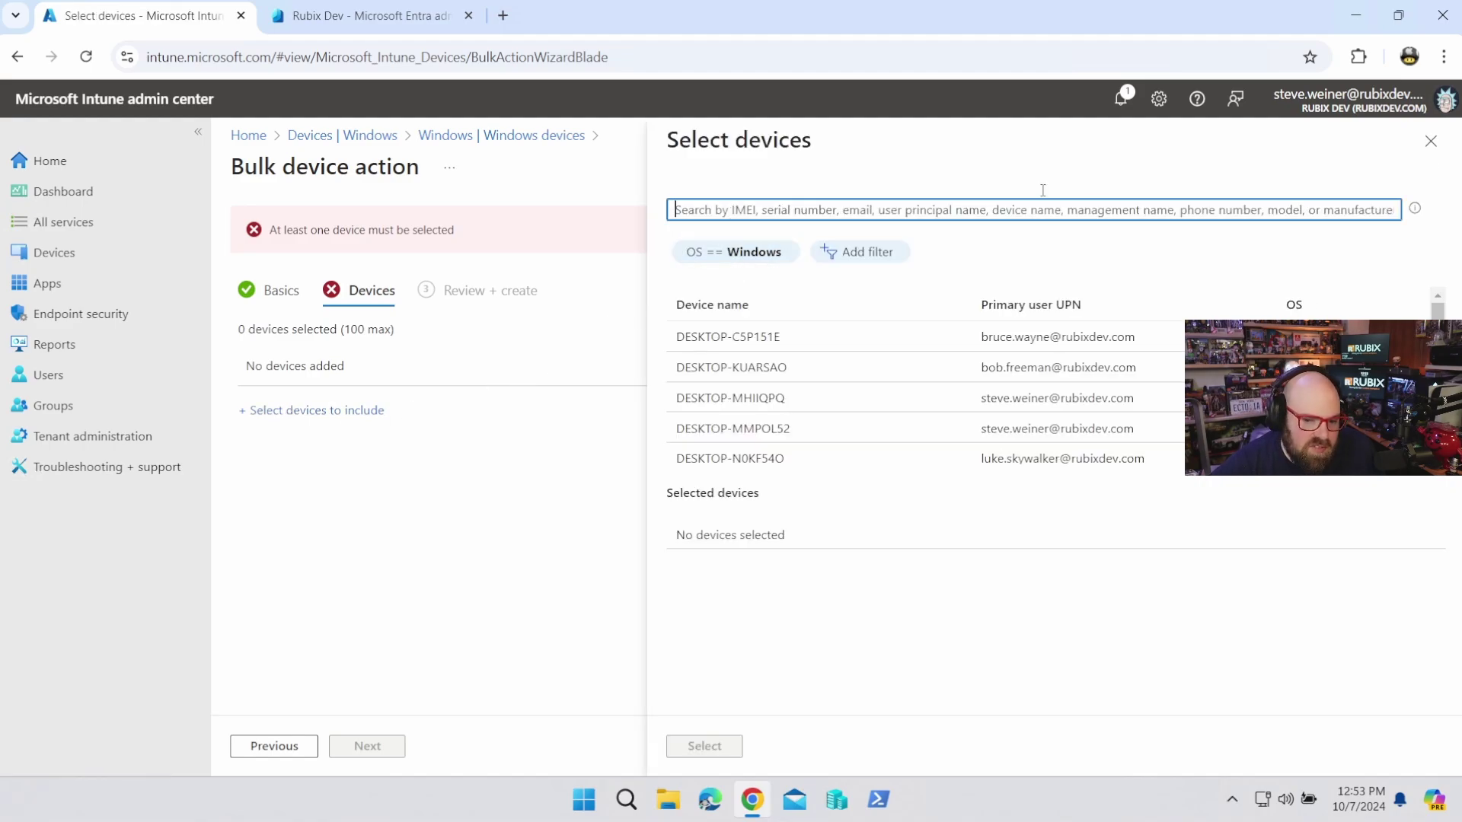
{"action": "left_click", "coordinate": [881, 253]}
{"action": "left_click", "coordinate": [880, 348]}
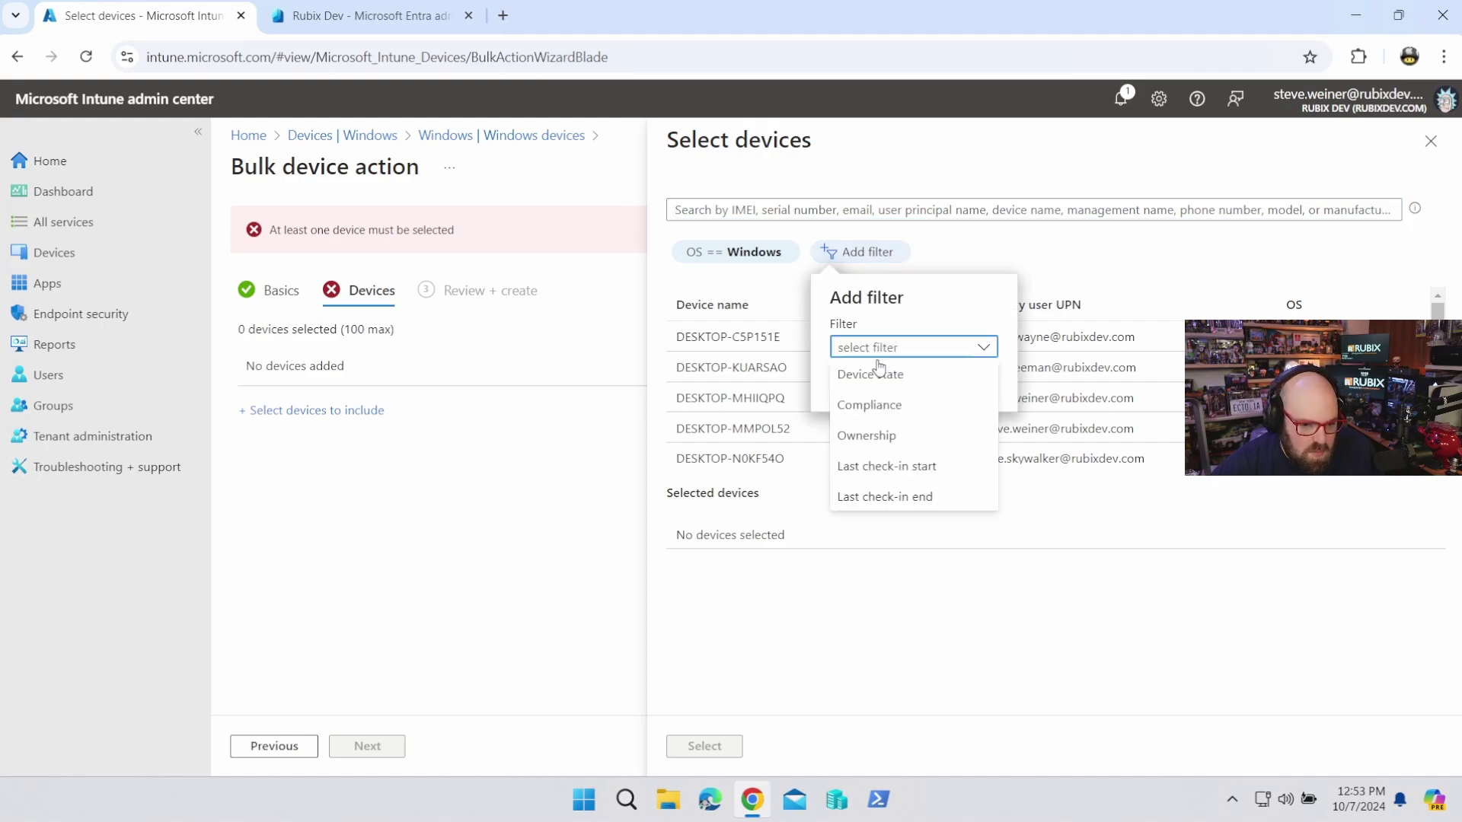
{"action": "left_click", "coordinate": [868, 435]}
{"action": "left_click", "coordinate": [887, 393]}
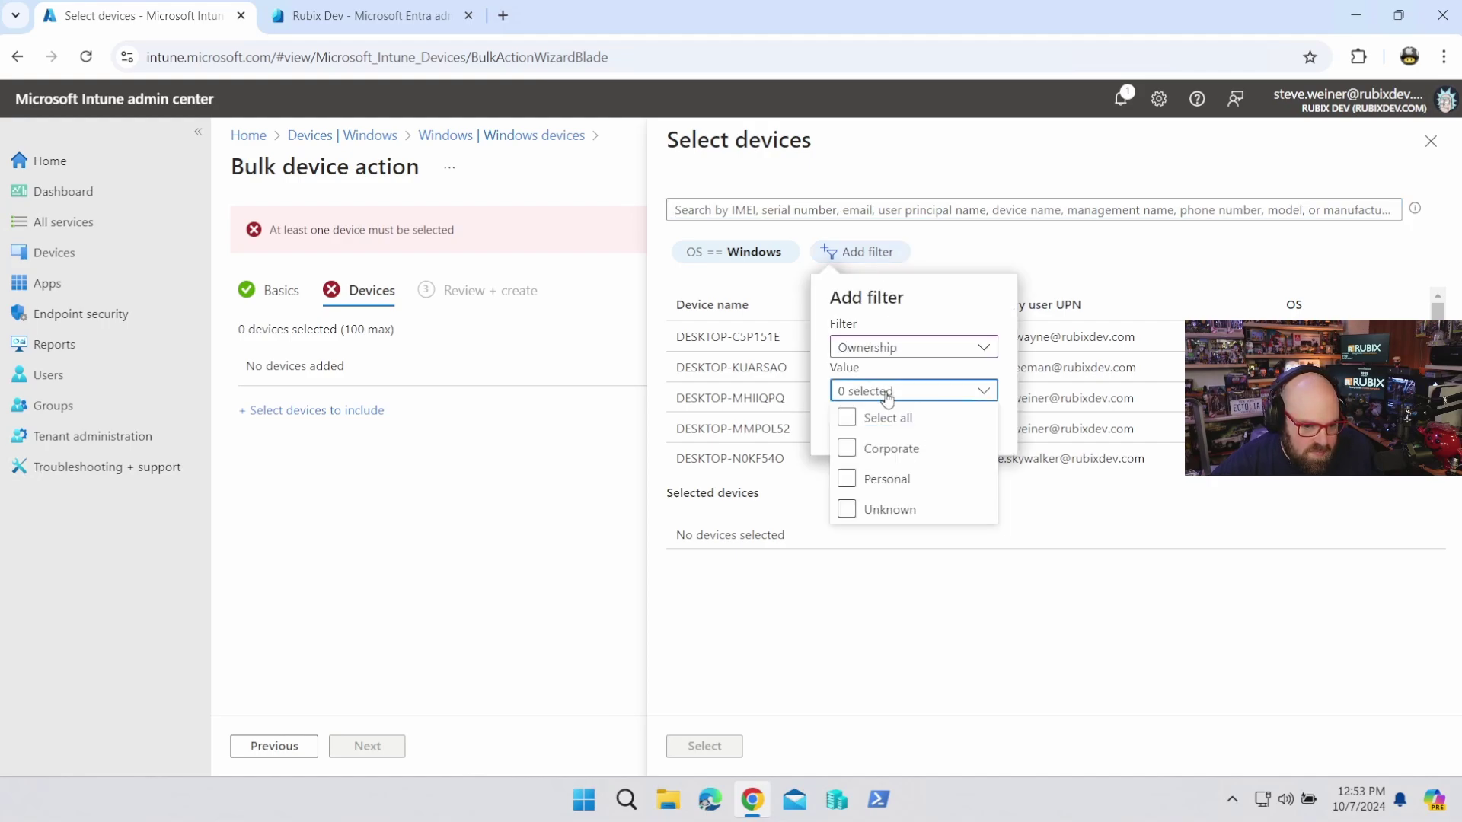
{"action": "left_click", "coordinate": [957, 339]}
{"action": "left_click", "coordinate": [868, 434]}
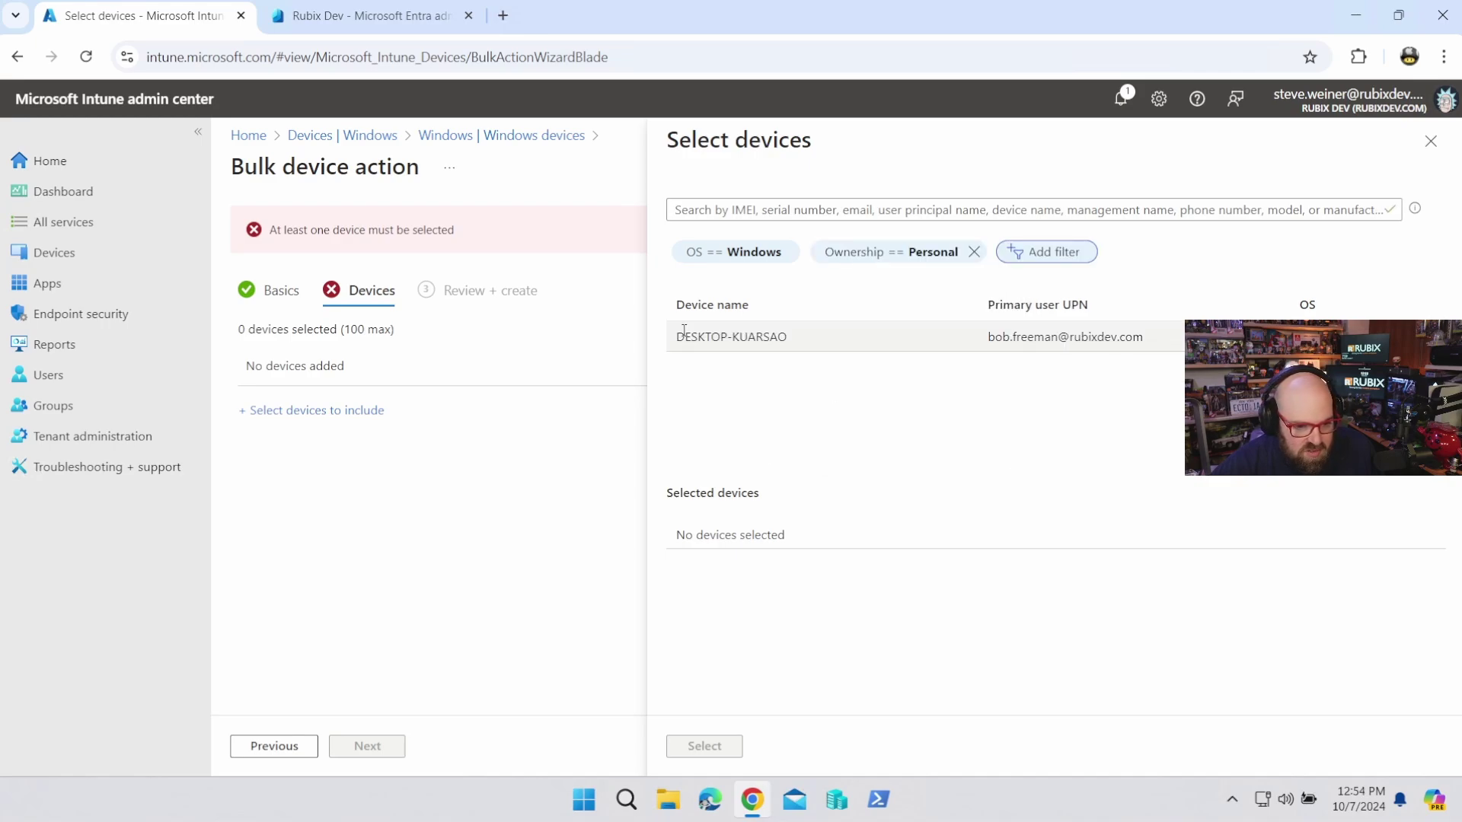
Select DESKTOP-KUARSAO, review the bulk deletion and create it.
{"action": "left_click", "coordinate": [1087, 344]}
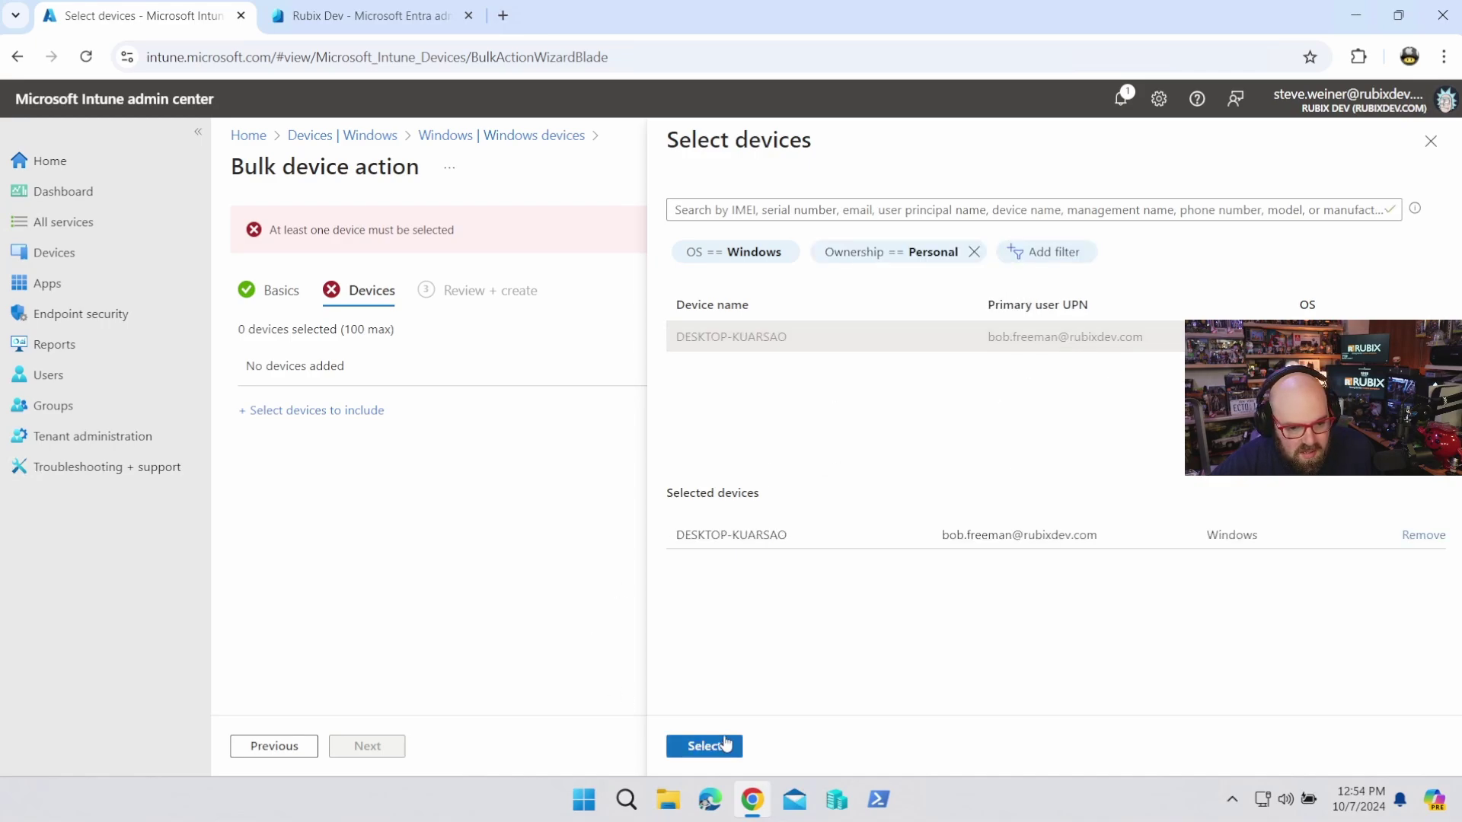
{"action": "left_click", "coordinate": [704, 747]}
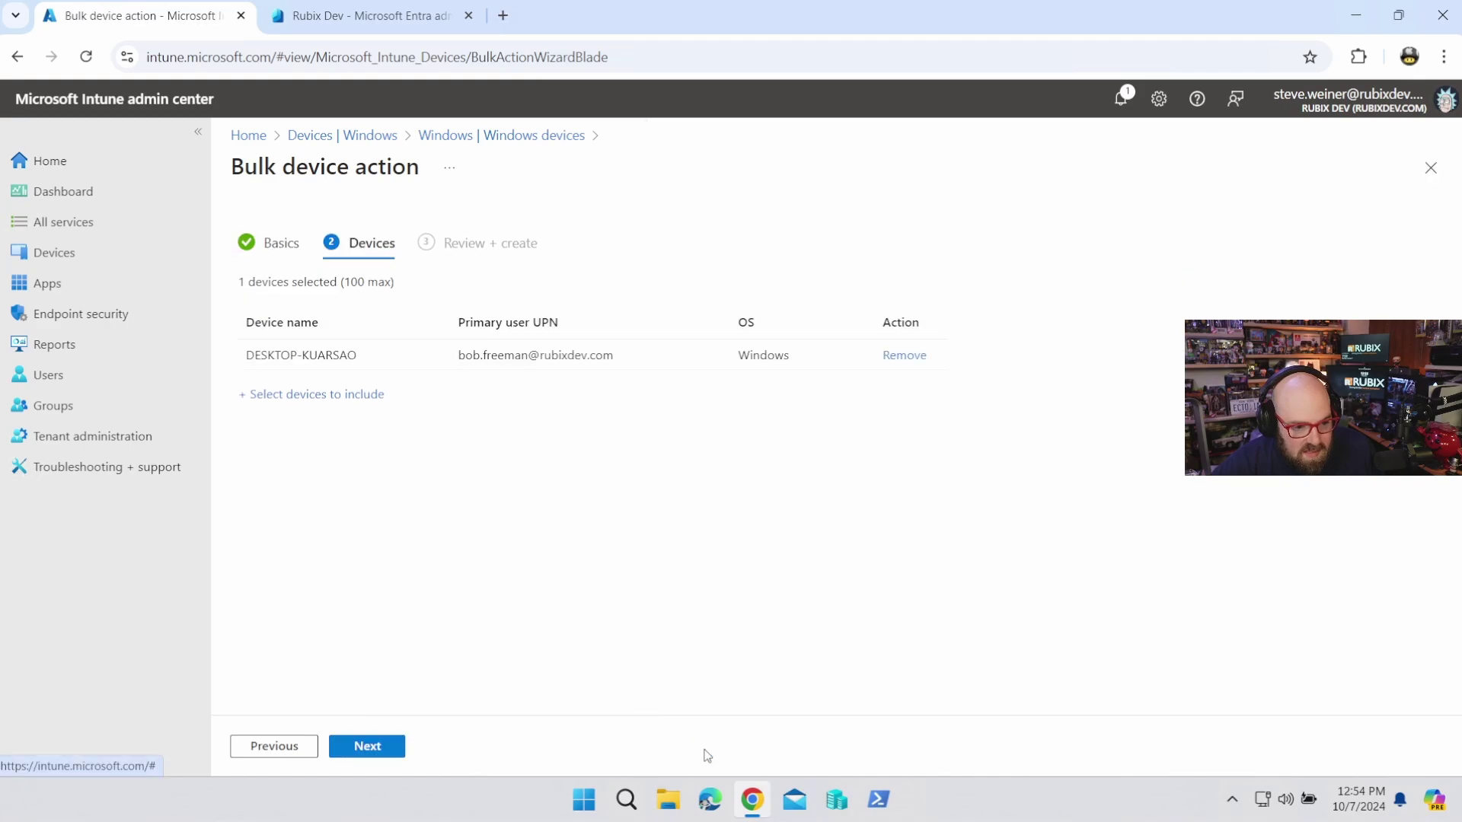
{"action": "left_click", "coordinate": [368, 746]}
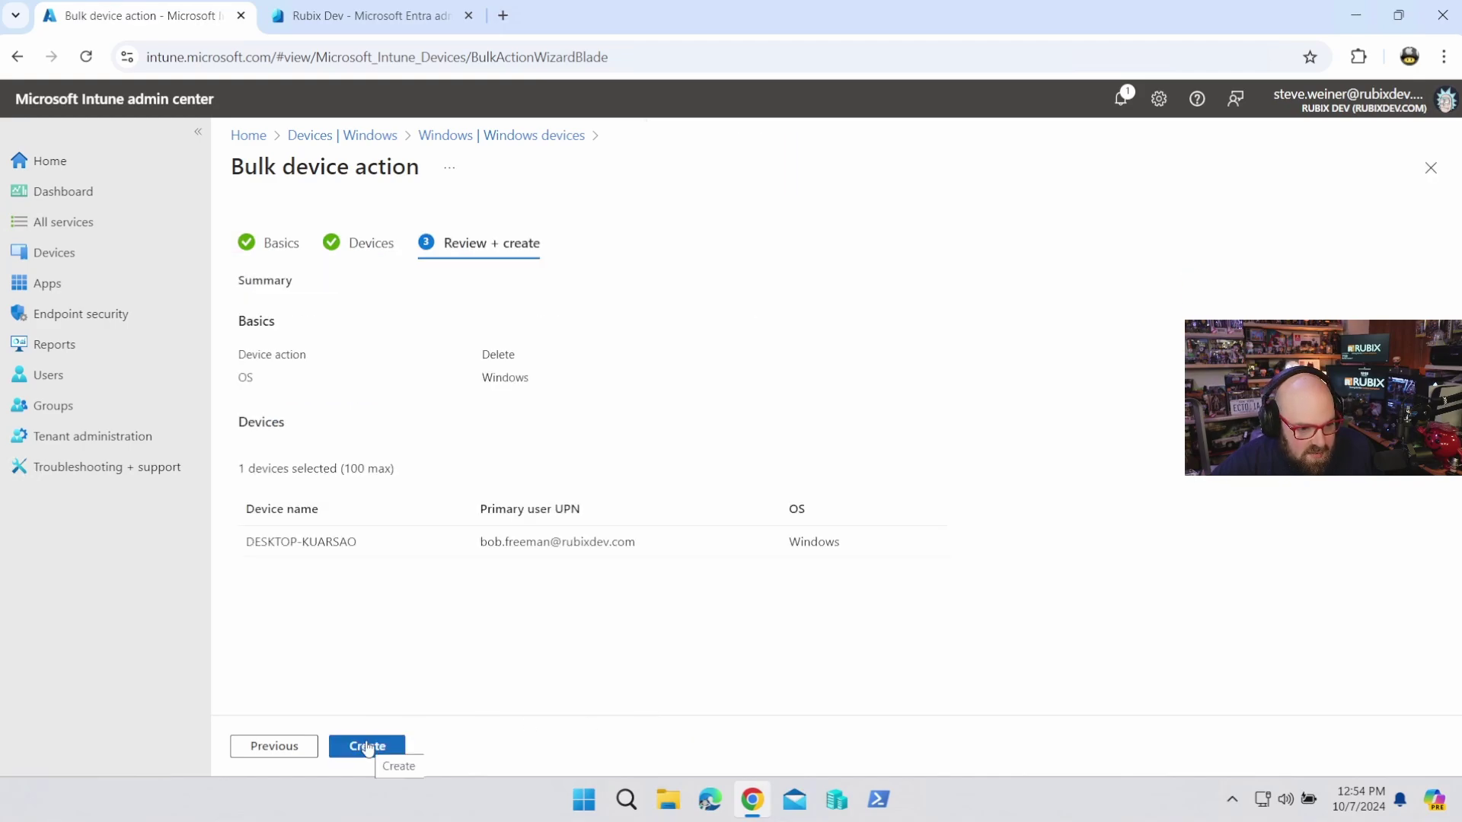
{"action": "left_click", "coordinate": [369, 748]}
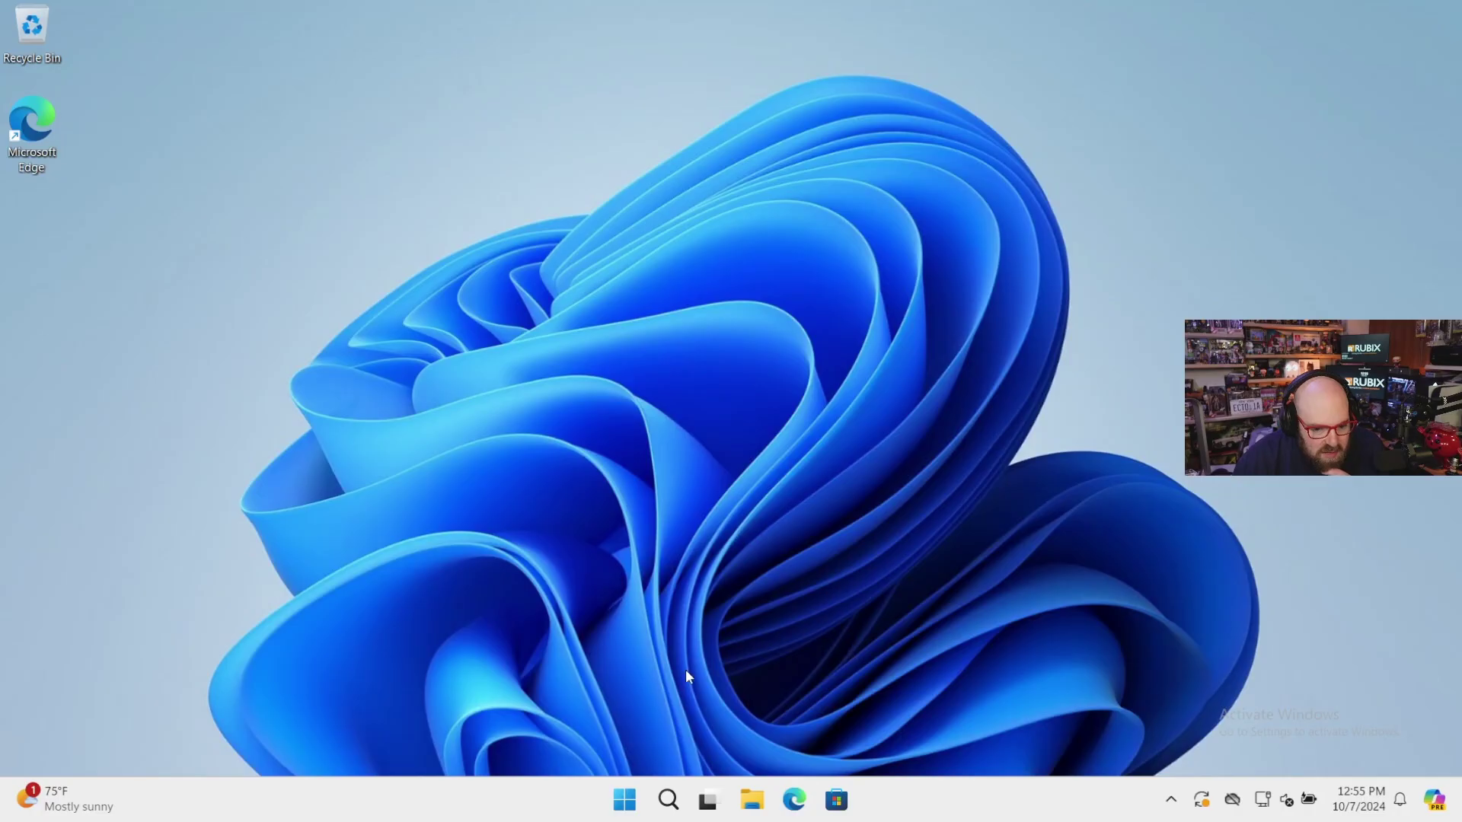
Open and close Start, then reopen it after the workplace-account-removed notification appears.
{"action": "left_click", "coordinate": [624, 800]}
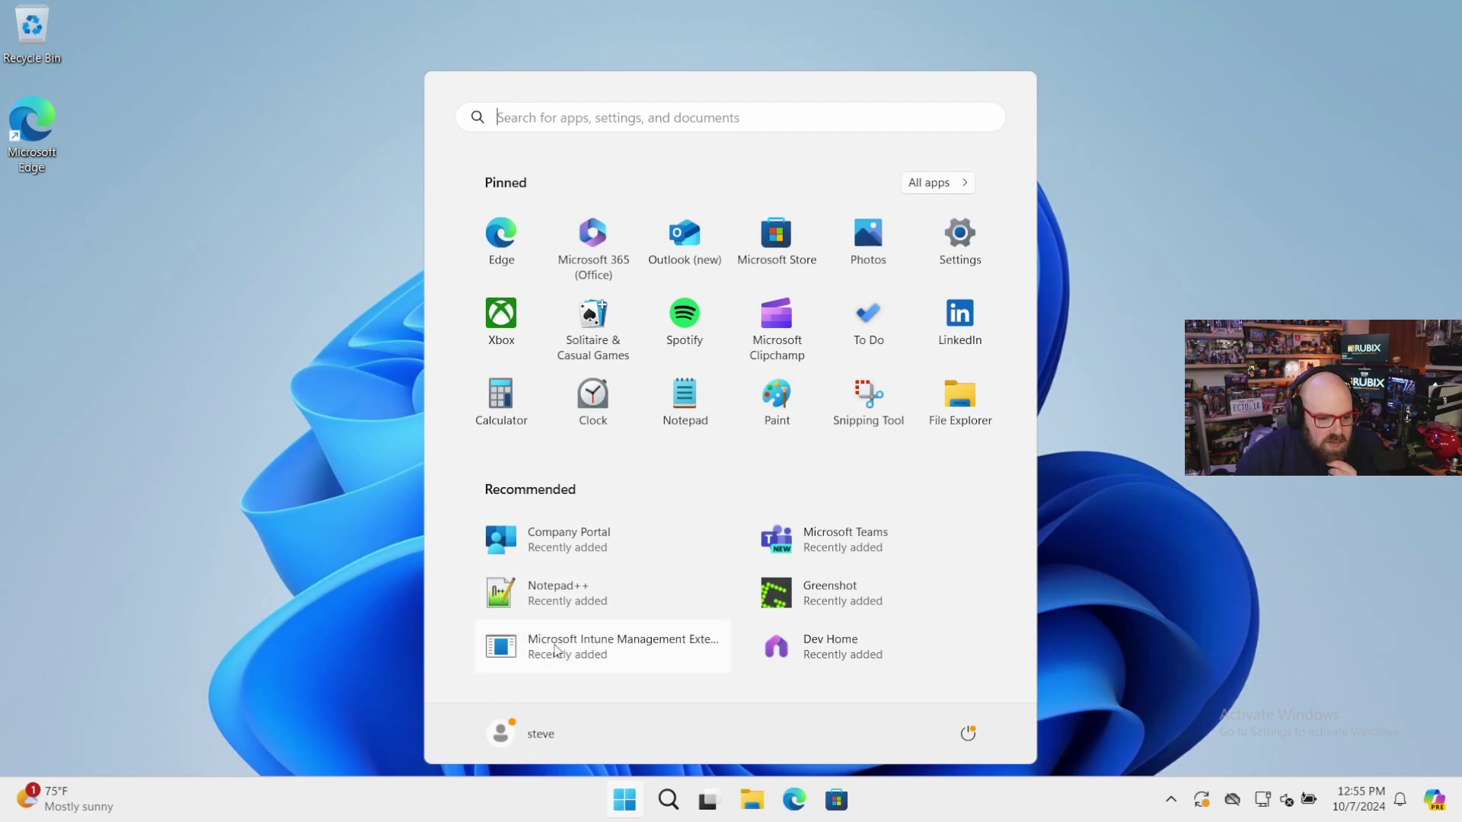
{"action": "left_click", "coordinate": [1141, 367]}
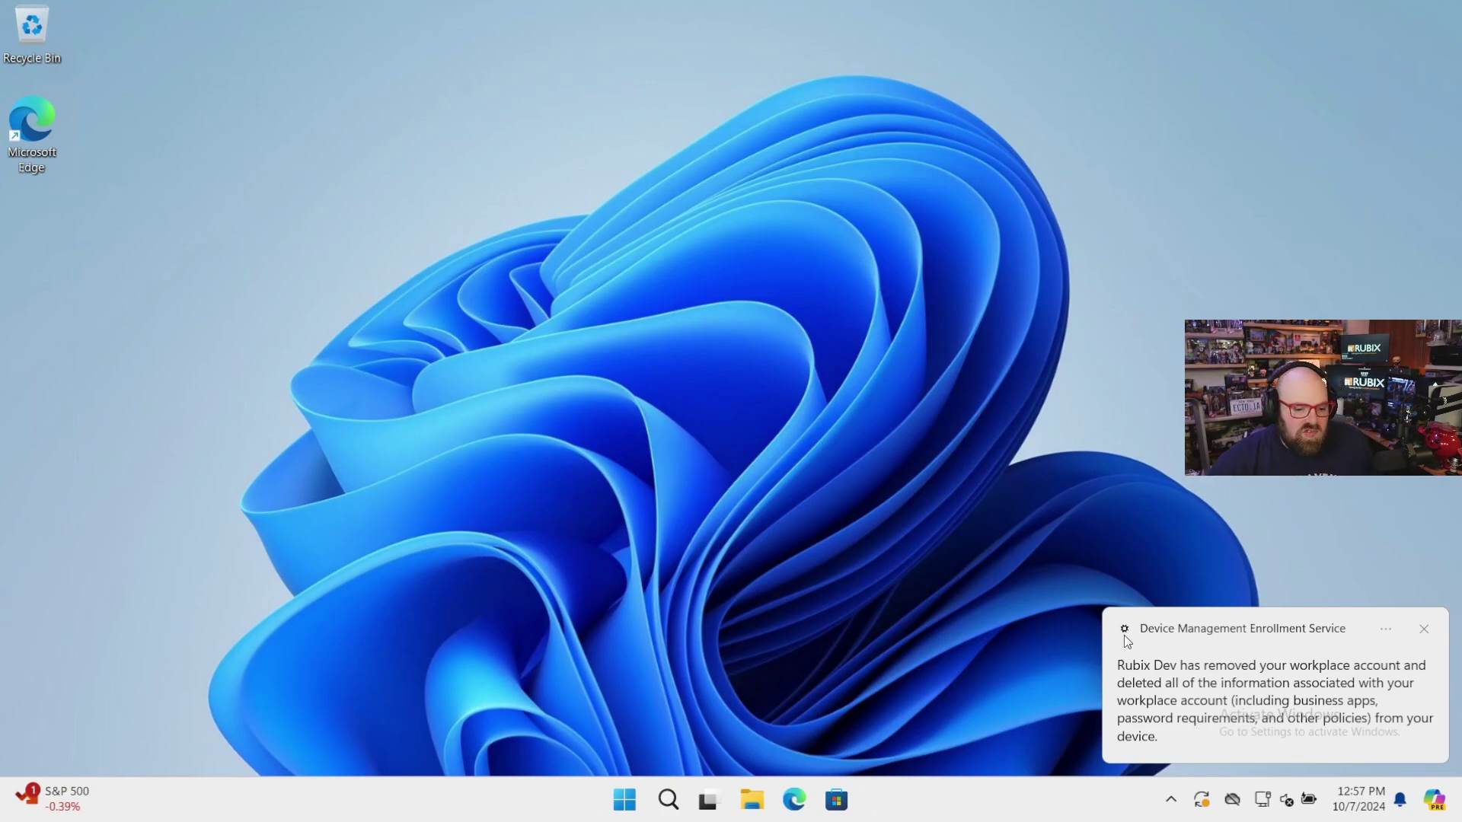
{"action": "left_click", "coordinate": [613, 806]}
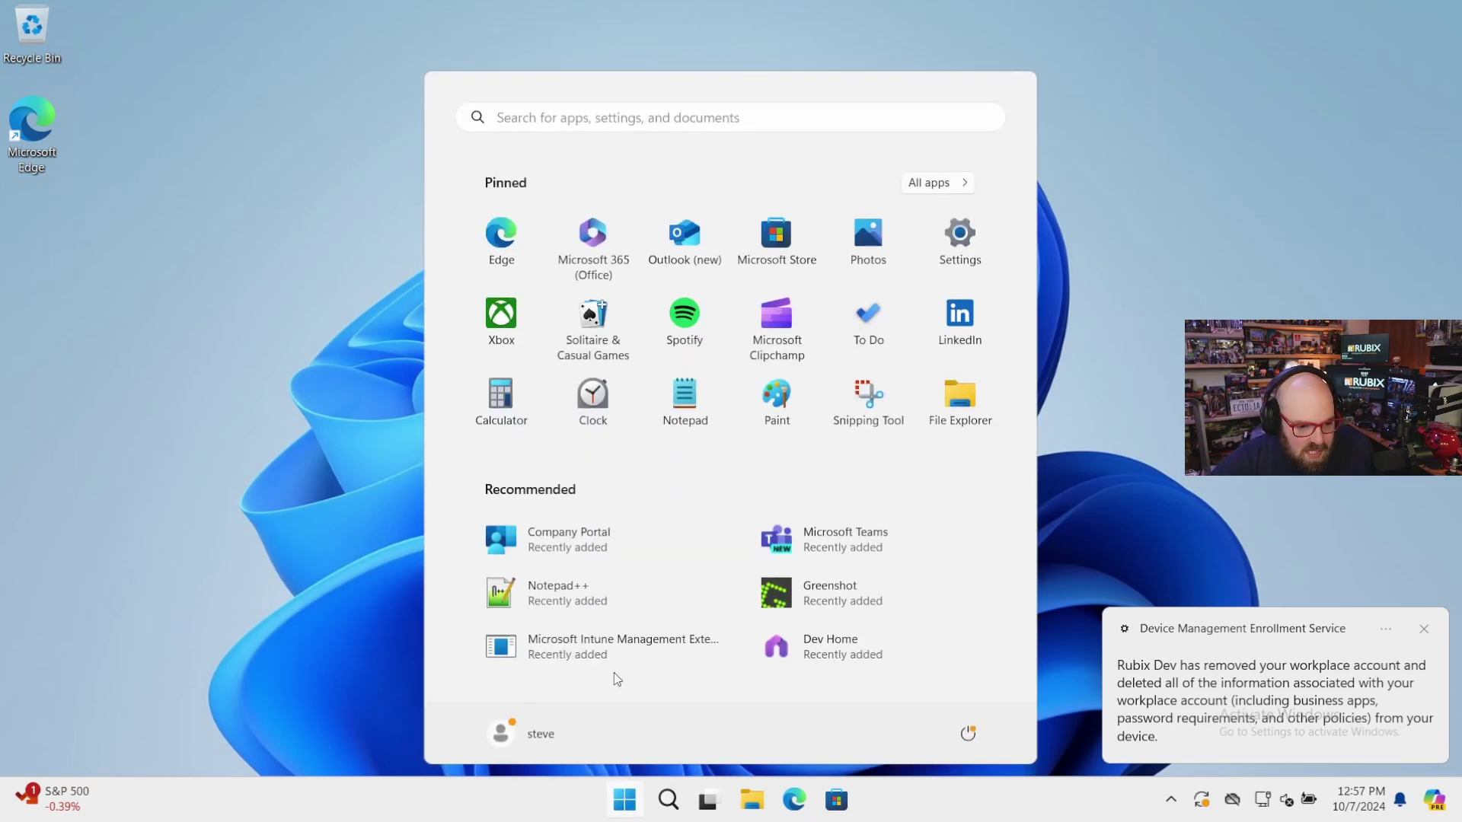
Launch Company Portal, dismiss its sign-in prompt and close it.
{"action": "left_click", "coordinate": [542, 551]}
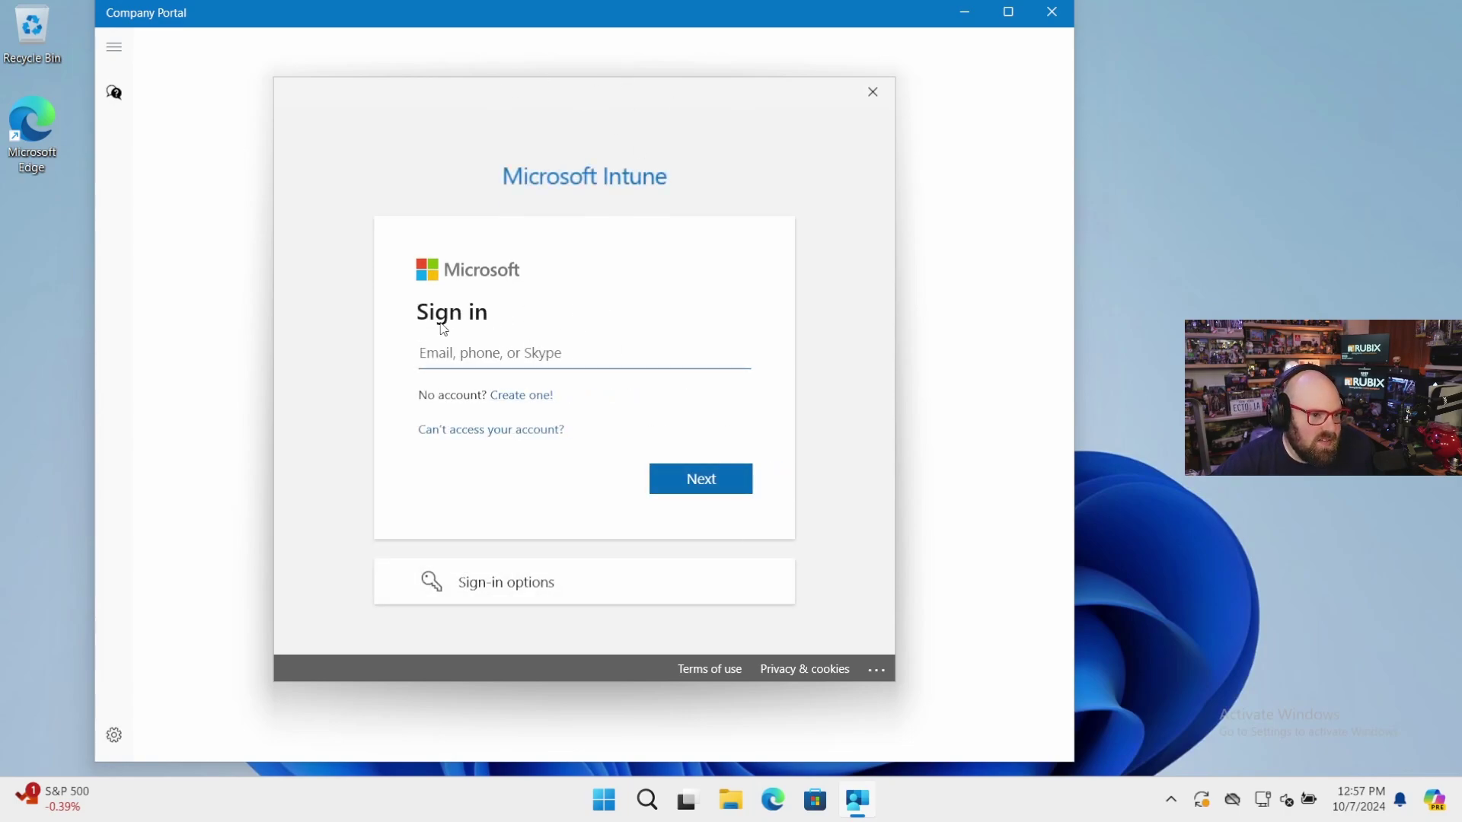
{"action": "left_click", "coordinate": [873, 91]}
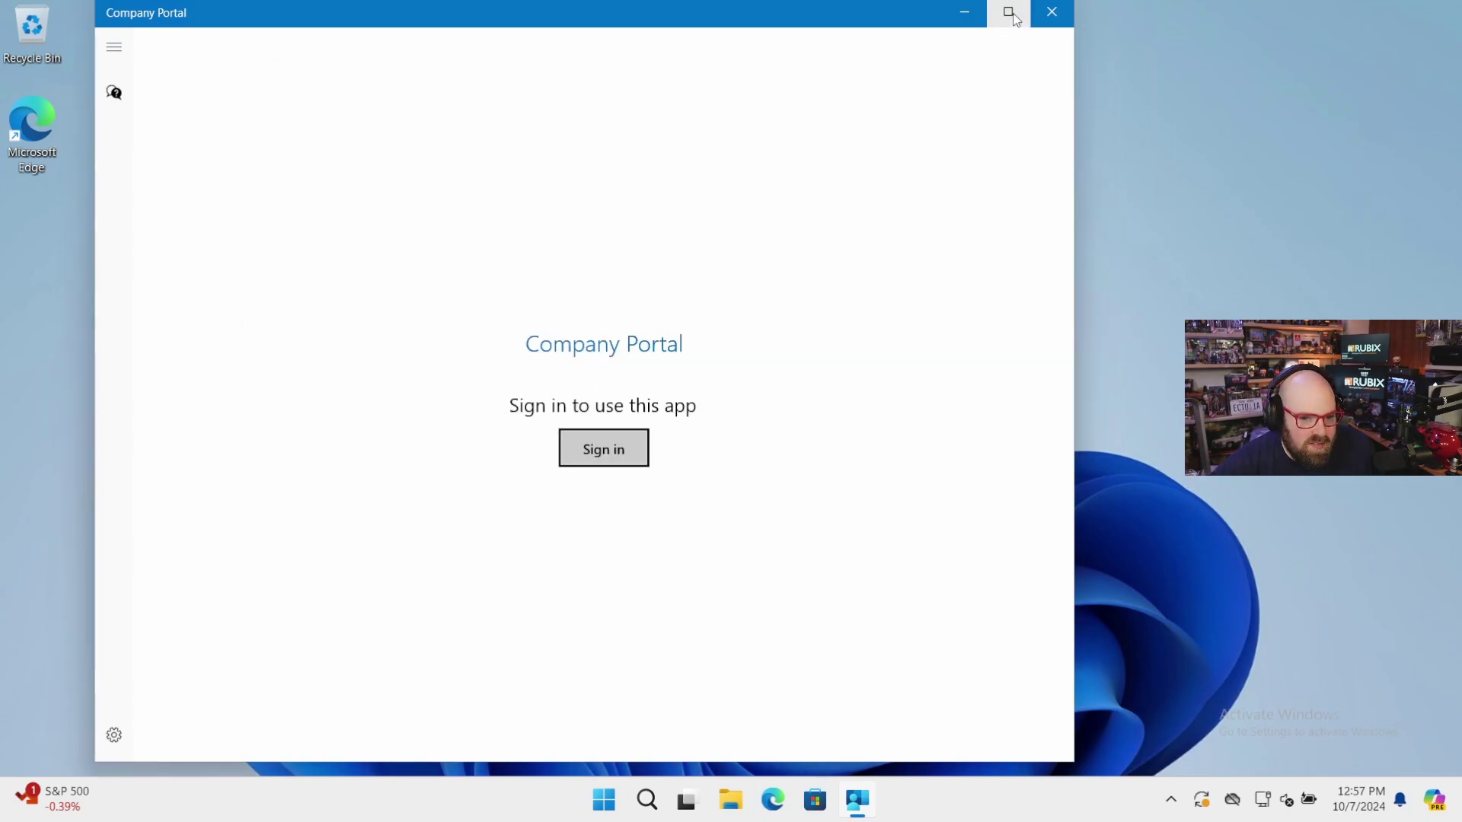
{"action": "left_click", "coordinate": [1051, 11]}
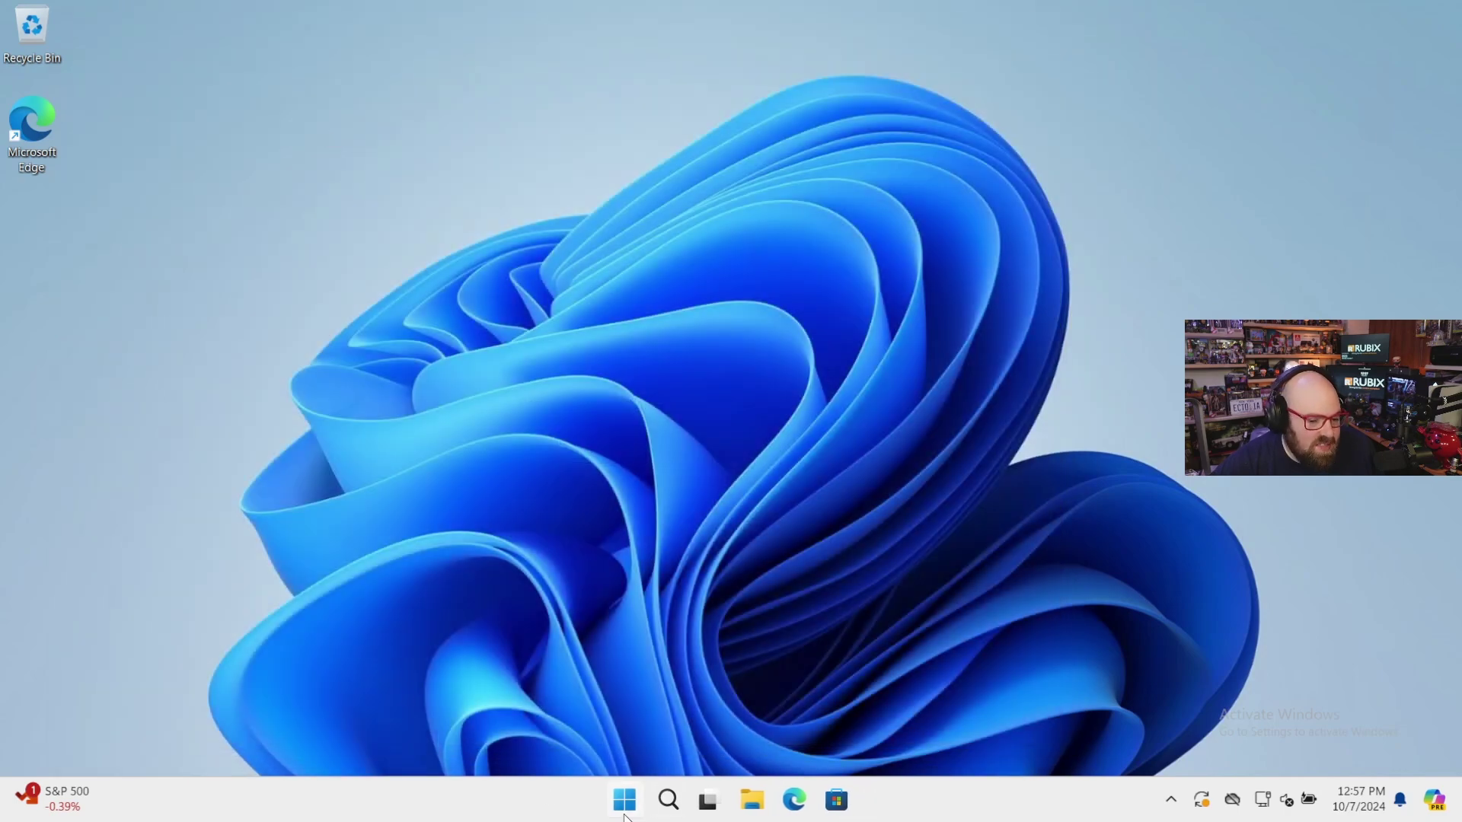
Launch Microsoft Teams from Start and close its window.
{"action": "left_click", "coordinate": [624, 801]}
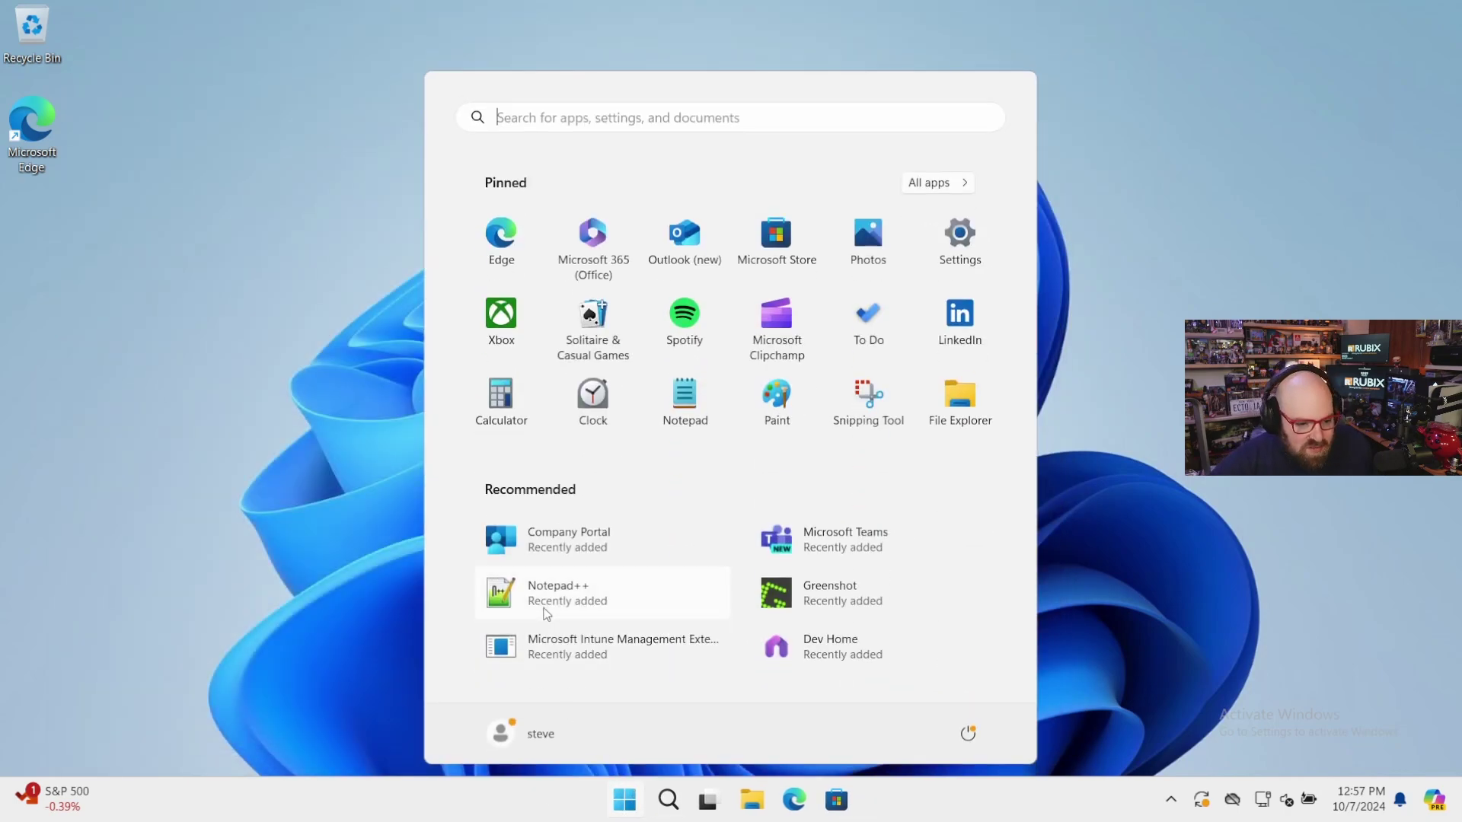
{"action": "left_click", "coordinate": [866, 539]}
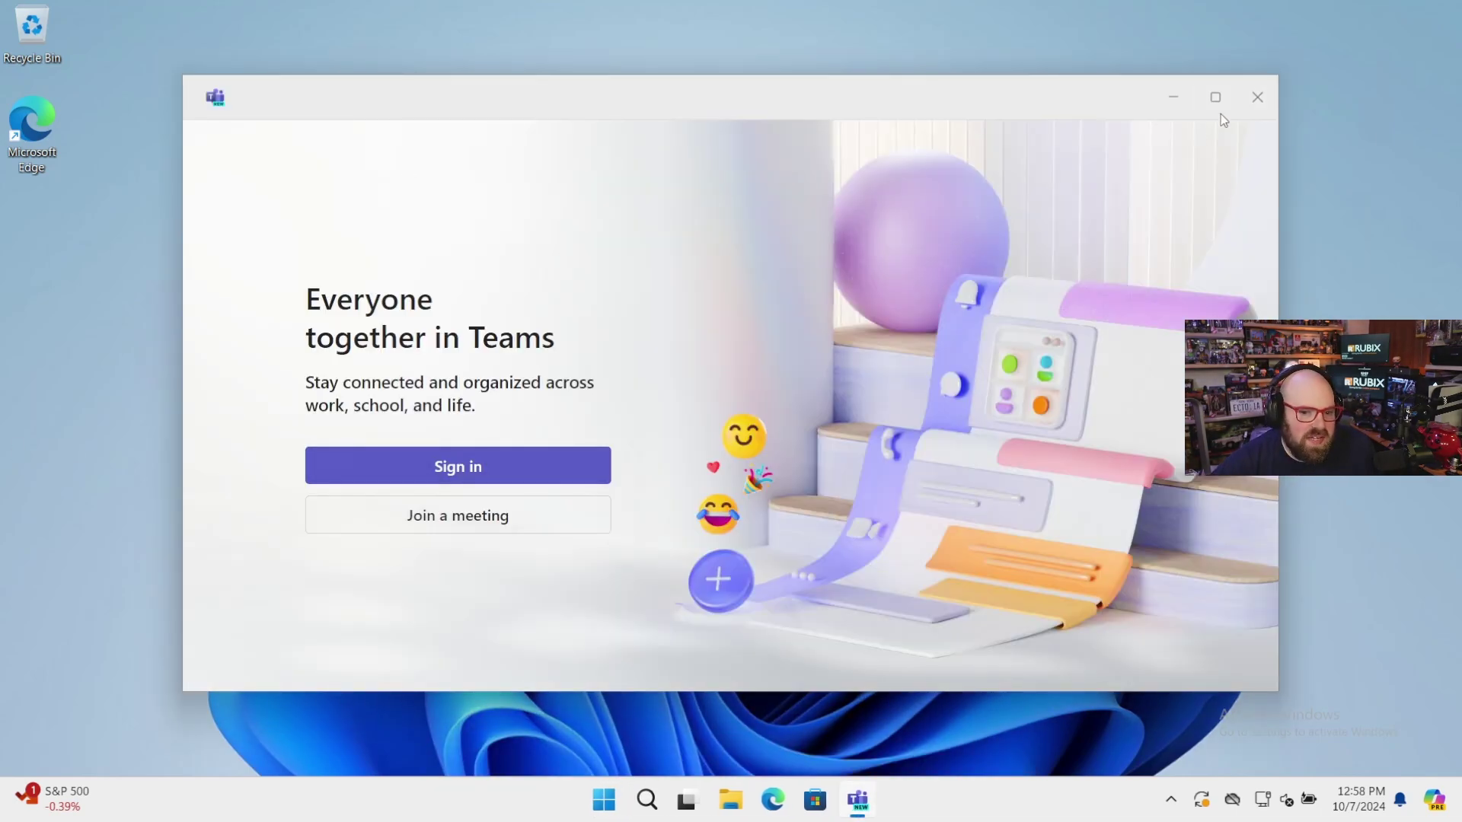
{"action": "left_click", "coordinate": [1258, 97]}
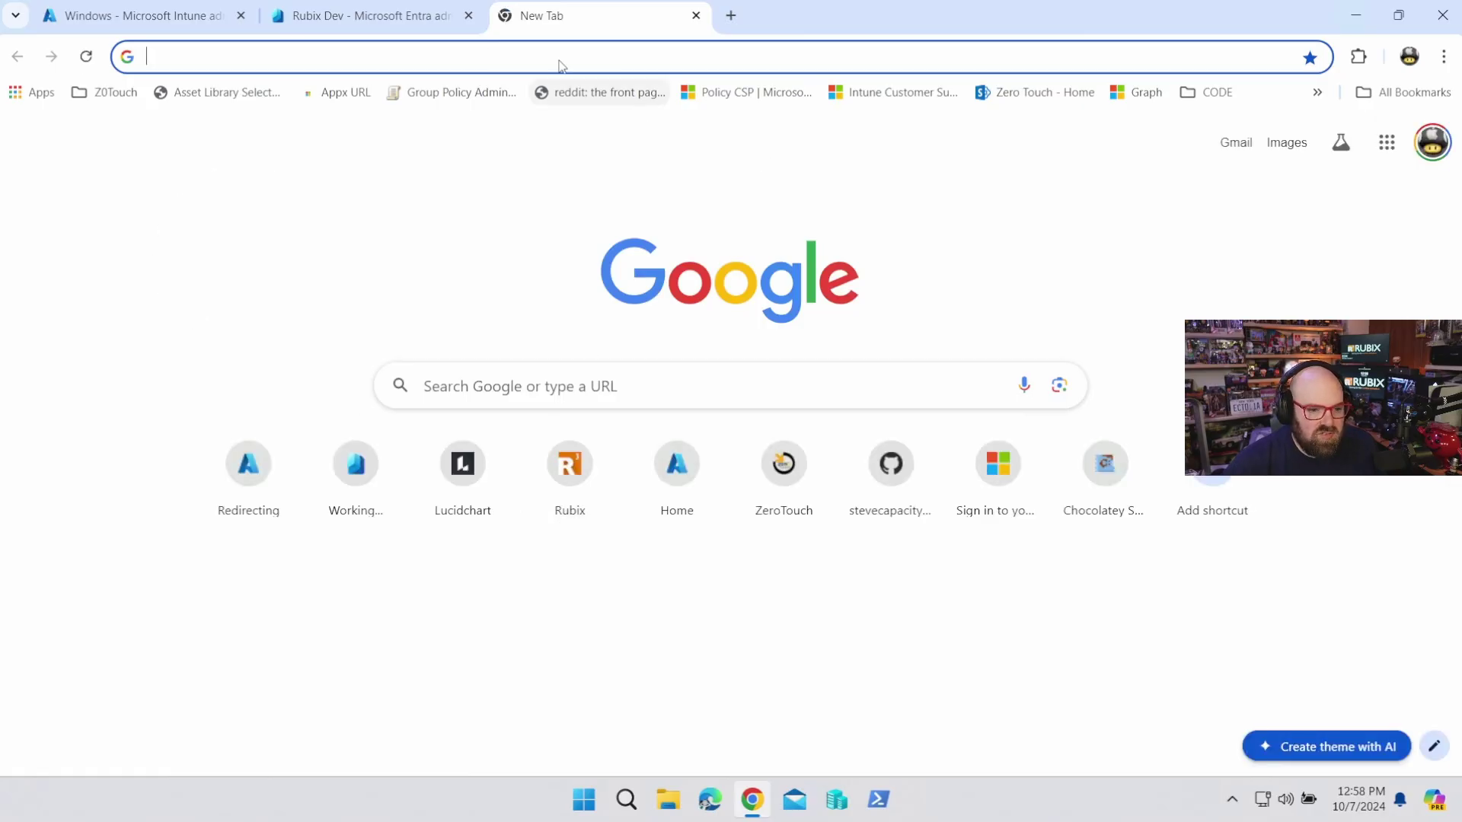
Search the web for 'graph expl' and open the Graph Explorer site.
{"action": "left_click", "coordinate": [556, 60]}
{"action": "type", "text": "g"}
{"action": "key", "text": "BackSpace"}
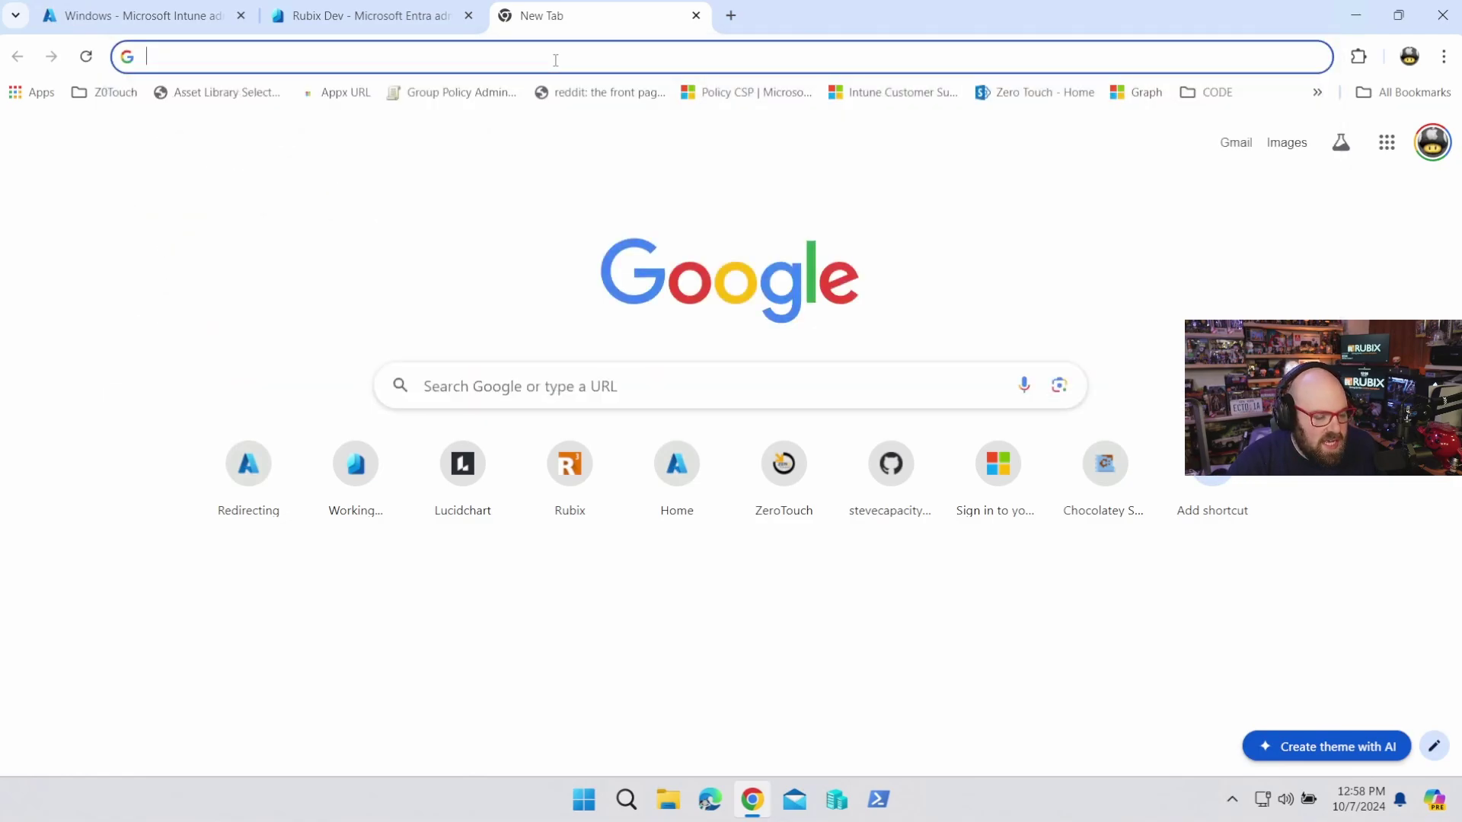
{"action": "type", "text": "graph "}
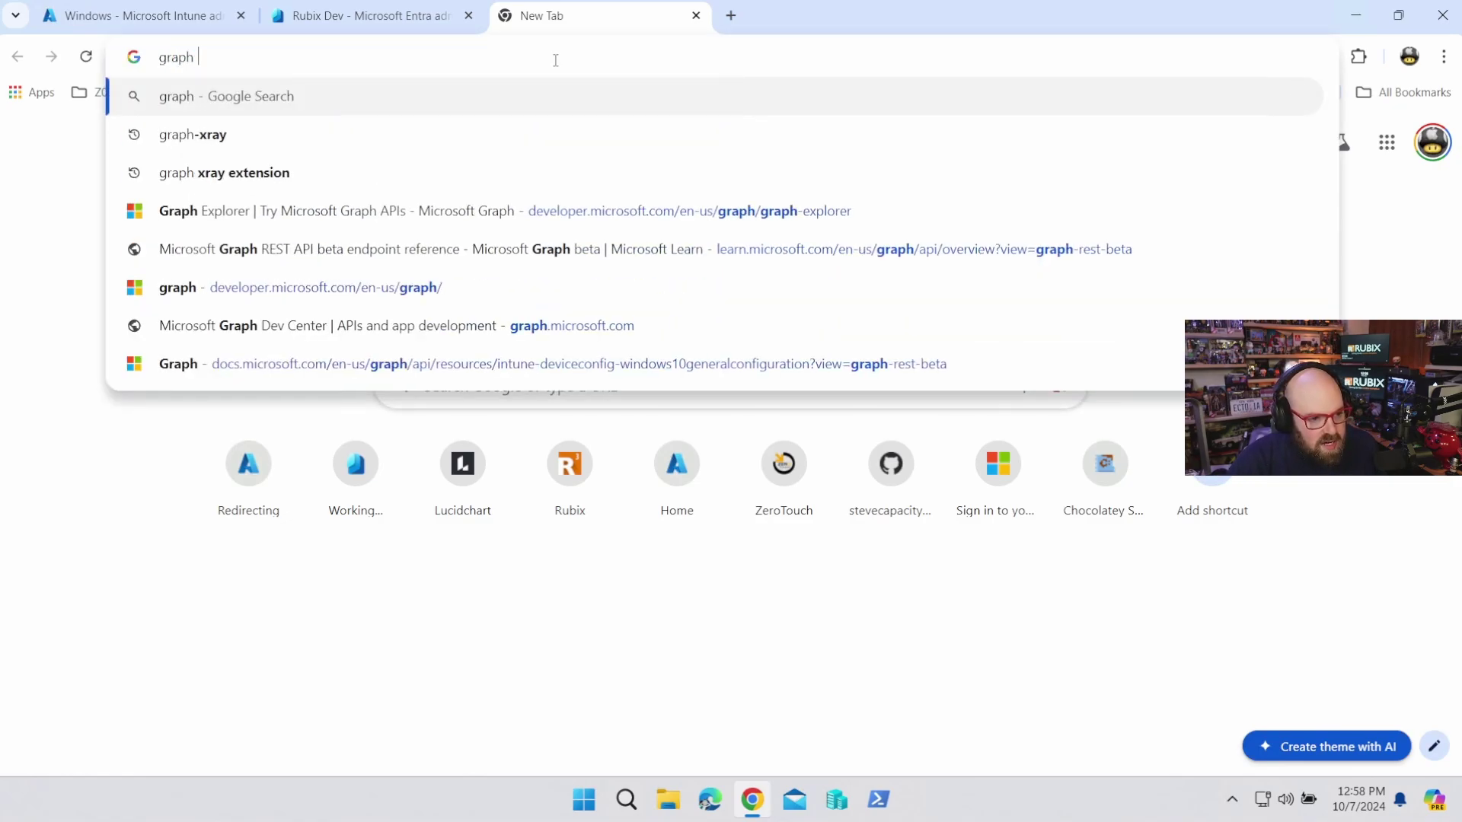
{"action": "type", "text": "expl"}
{"action": "key", "text": "Return"}
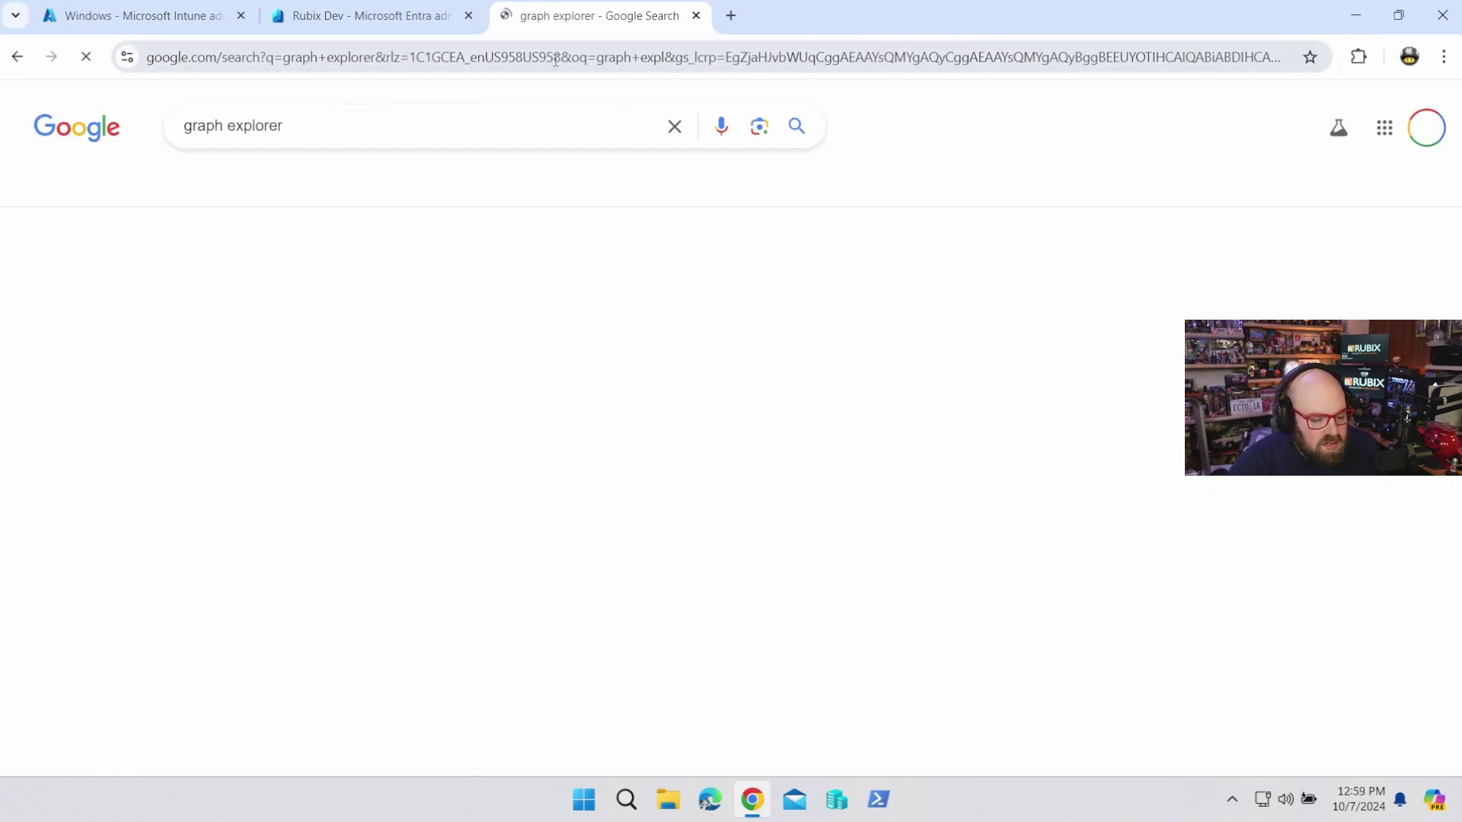
{"action": "left_click", "coordinate": [390, 288]}
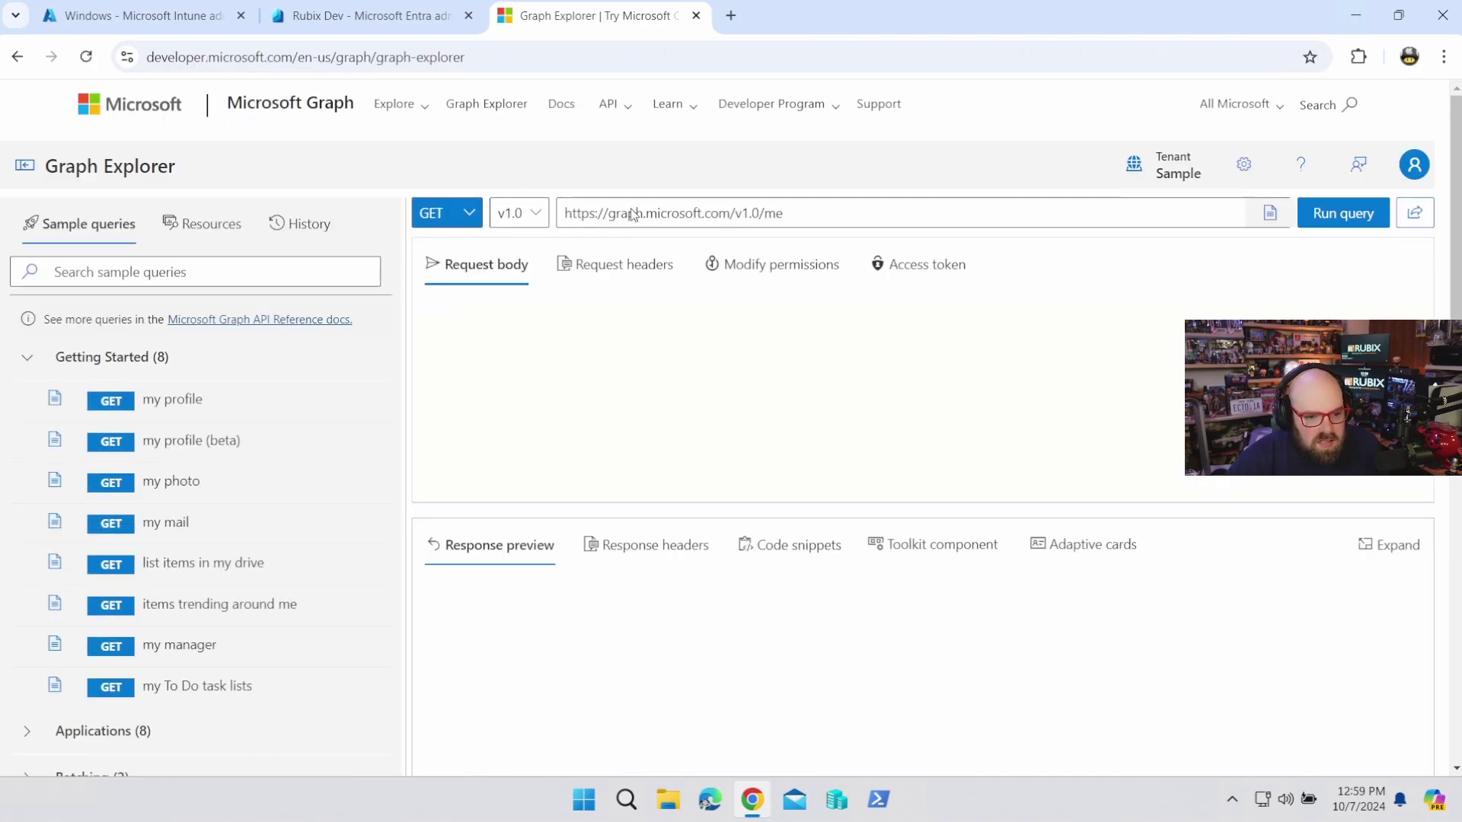
Switch the Graph Explorer query version to beta.
{"action": "left_click", "coordinate": [456, 215]}
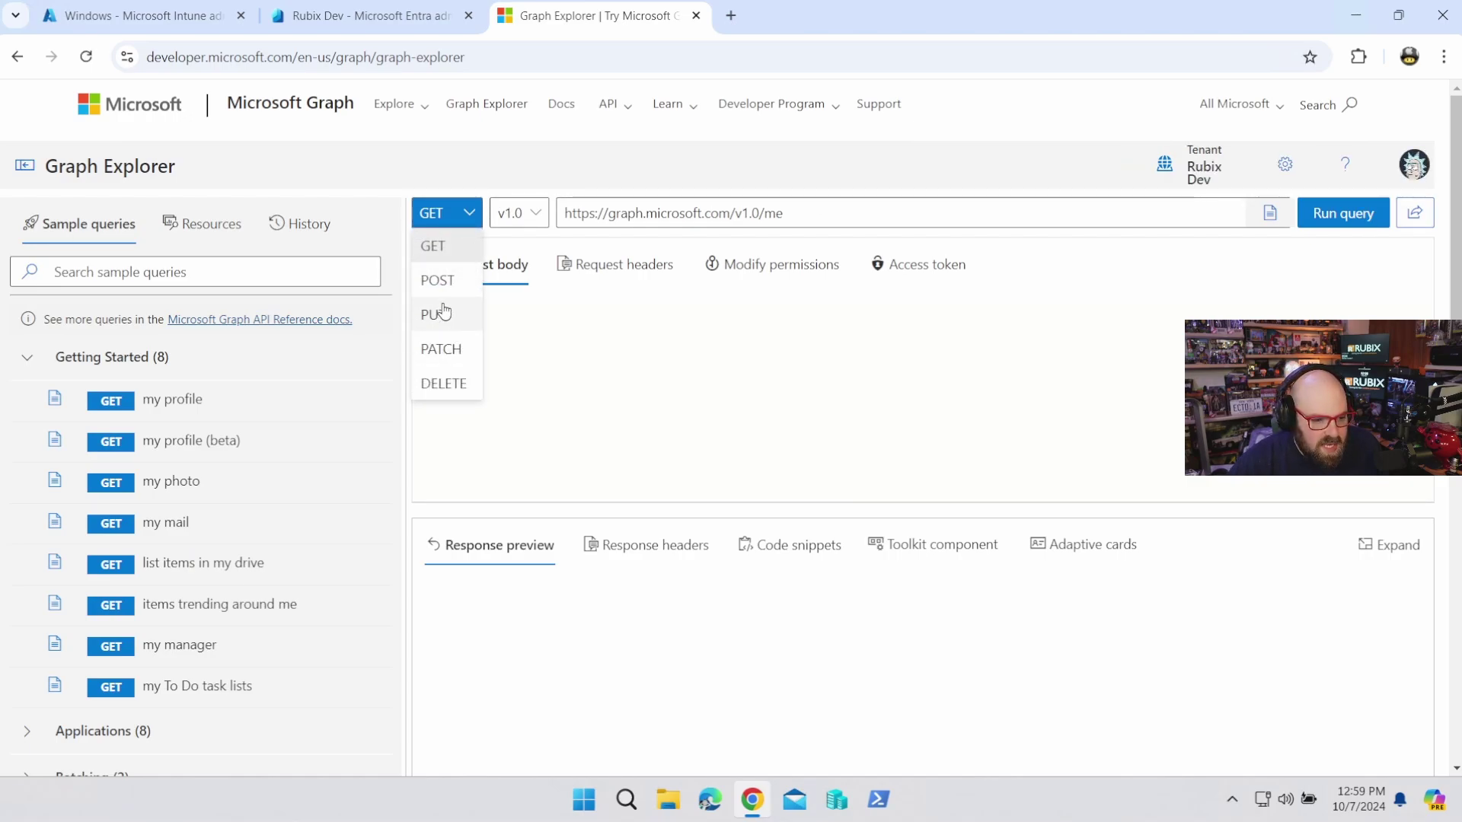
{"action": "left_click", "coordinate": [519, 213]}
{"action": "left_click", "coordinate": [513, 280]}
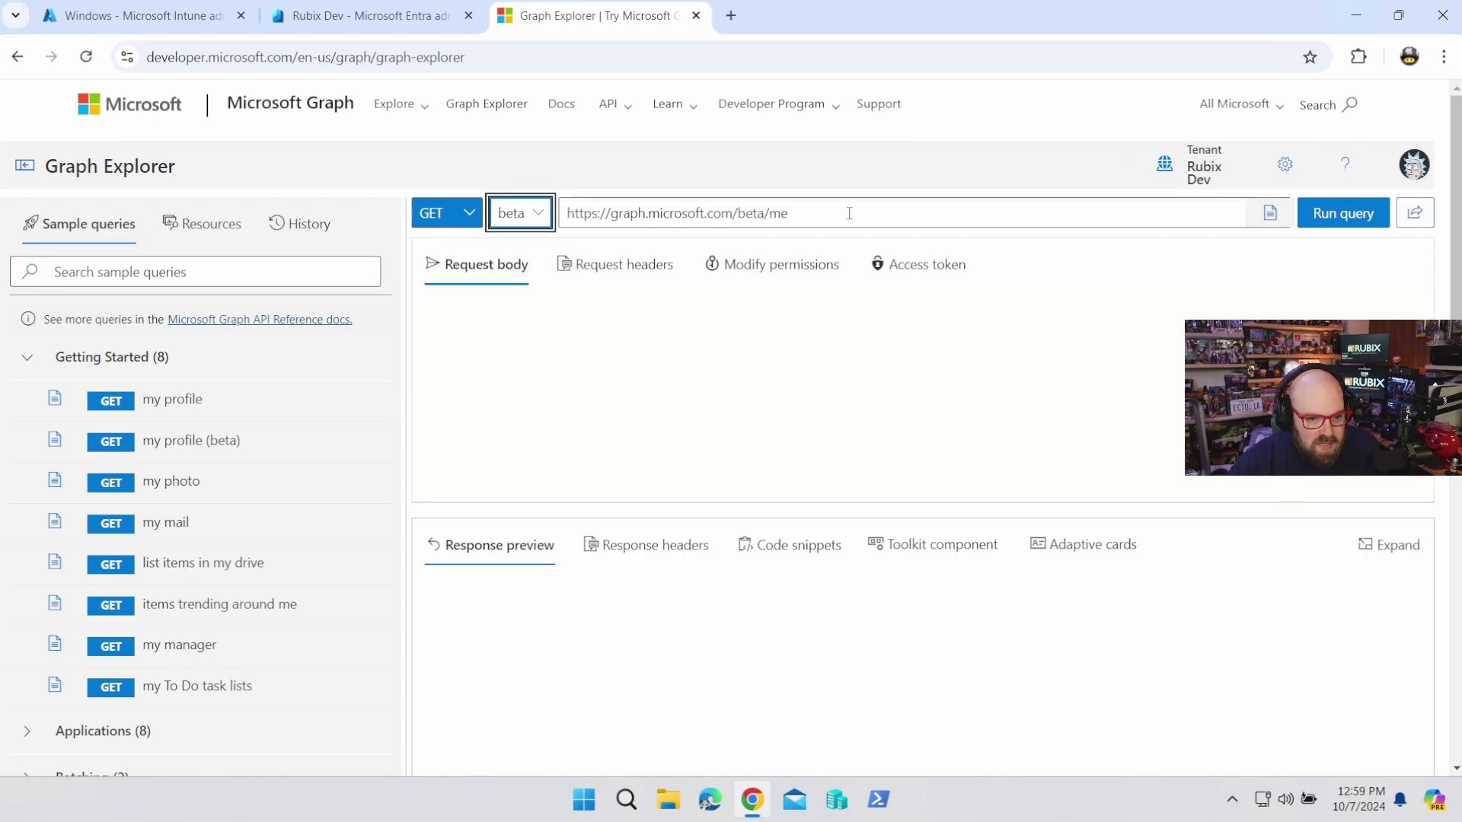
Run a GET on deviceManagement/managedDevices and search the JSON response.
{"action": "left_click", "coordinate": [849, 213]}
{"action": "key", "text": "BackSpace"}
{"action": "key", "text": "BackSpace"}
{"action": "type", "text": "d"}
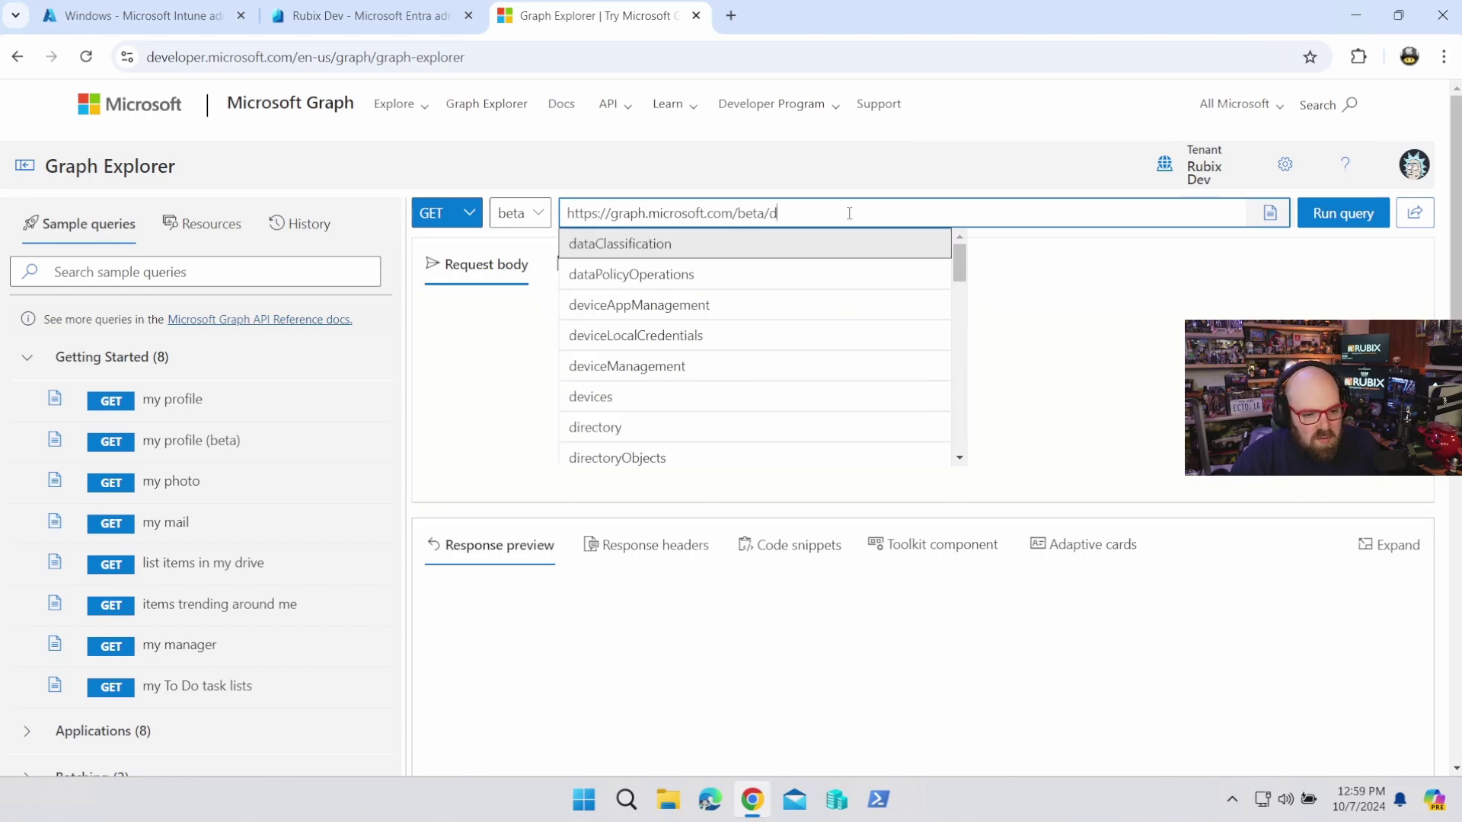
{"action": "type", "text": "eviceManagement"}
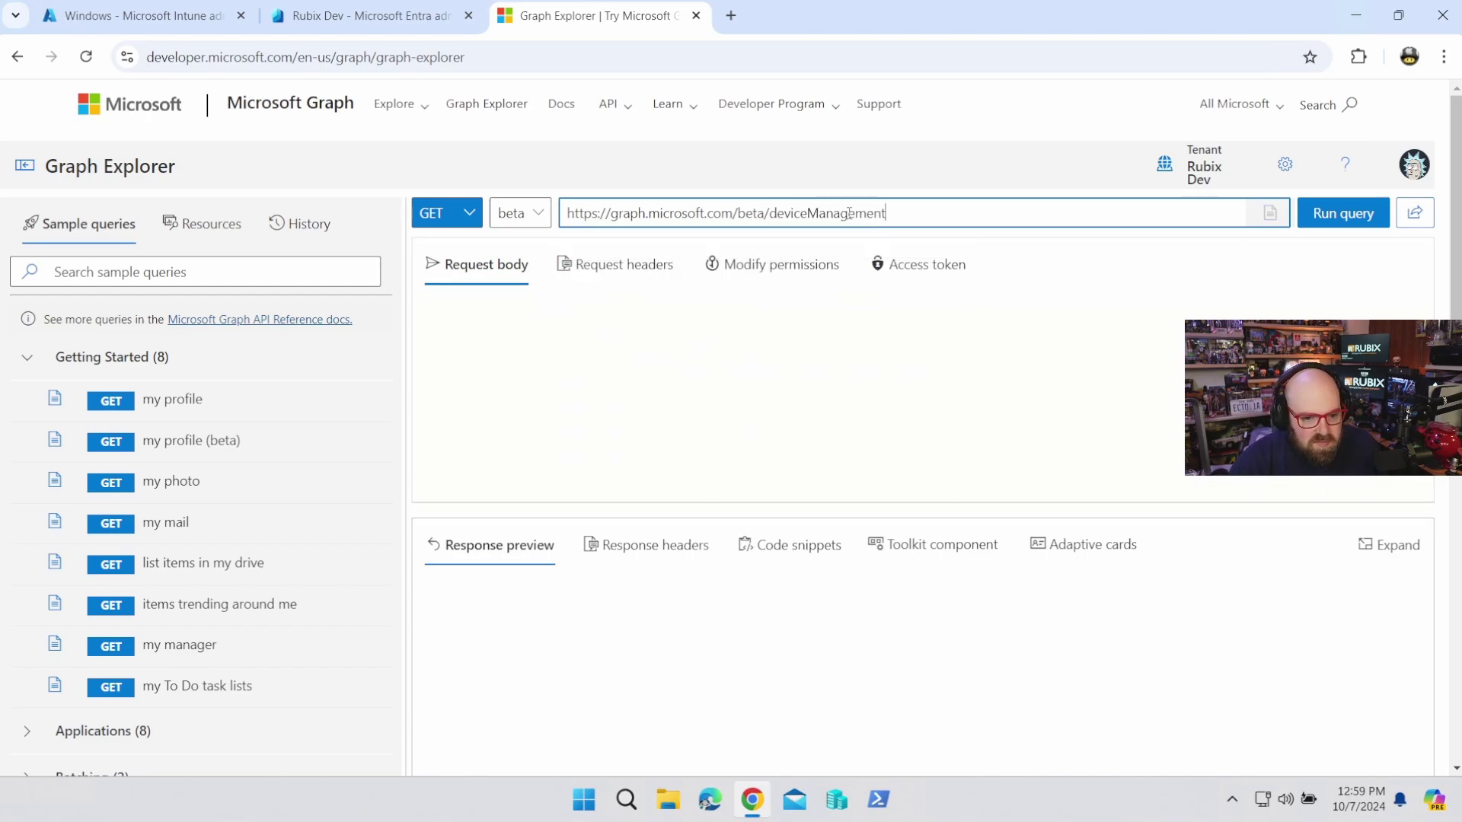
{"action": "type", "text": "/managedDevices"}
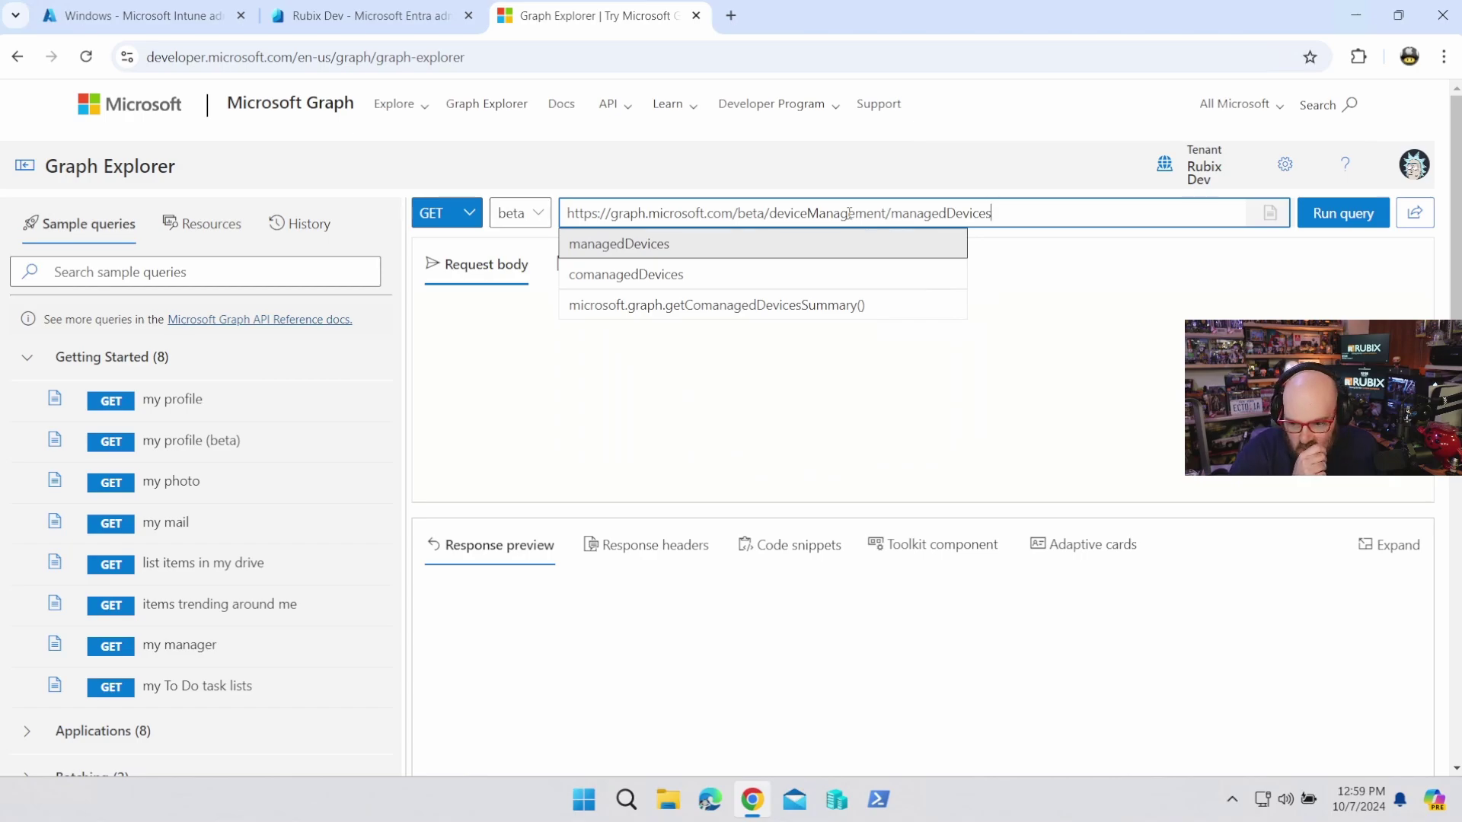
{"action": "key", "text": "Return"}
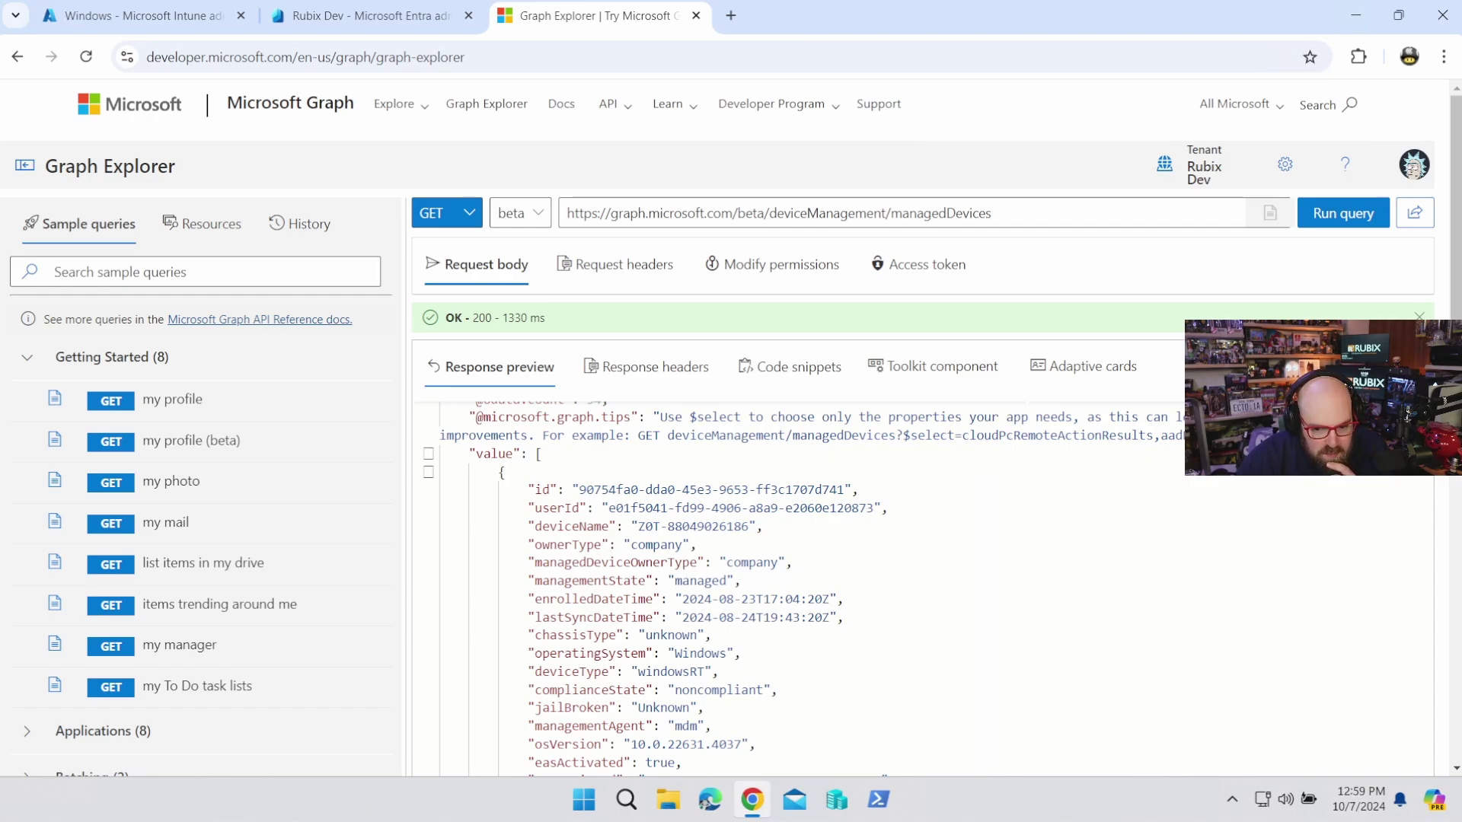
{"action": "scroll", "coordinate": [1048, 645], "scroll_direction": "down", "scroll_amount": 10}
{"action": "key", "text": "ctrl+f"}
{"action": "scroll", "coordinate": [617, 616], "scroll_direction": "up", "scroll_amount": 10}
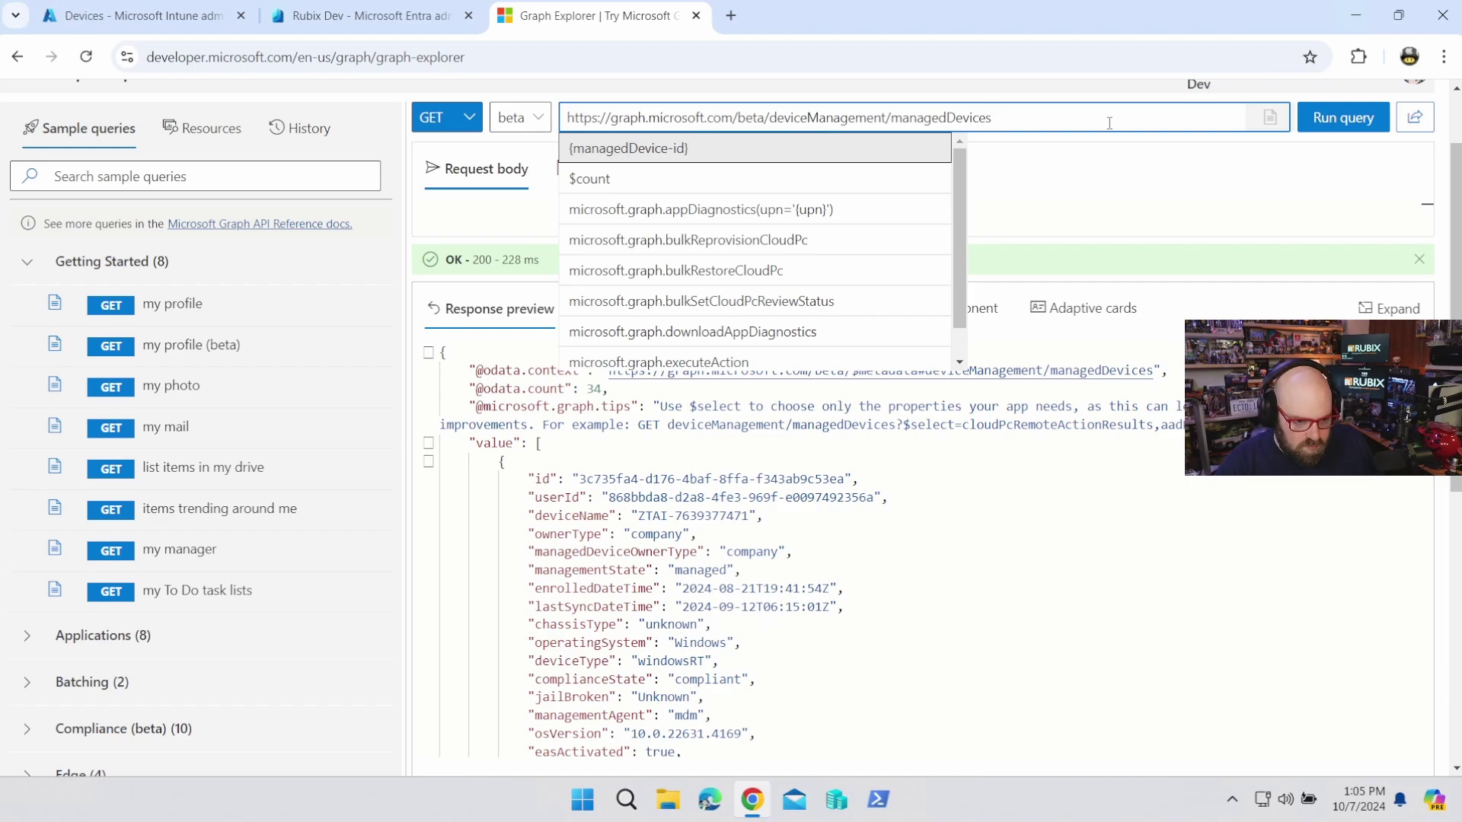
Run managedDevices with ?$filter=ownerType eq 'personal' and scroll through the returned device.
{"action": "type", "text": "?$filter="}
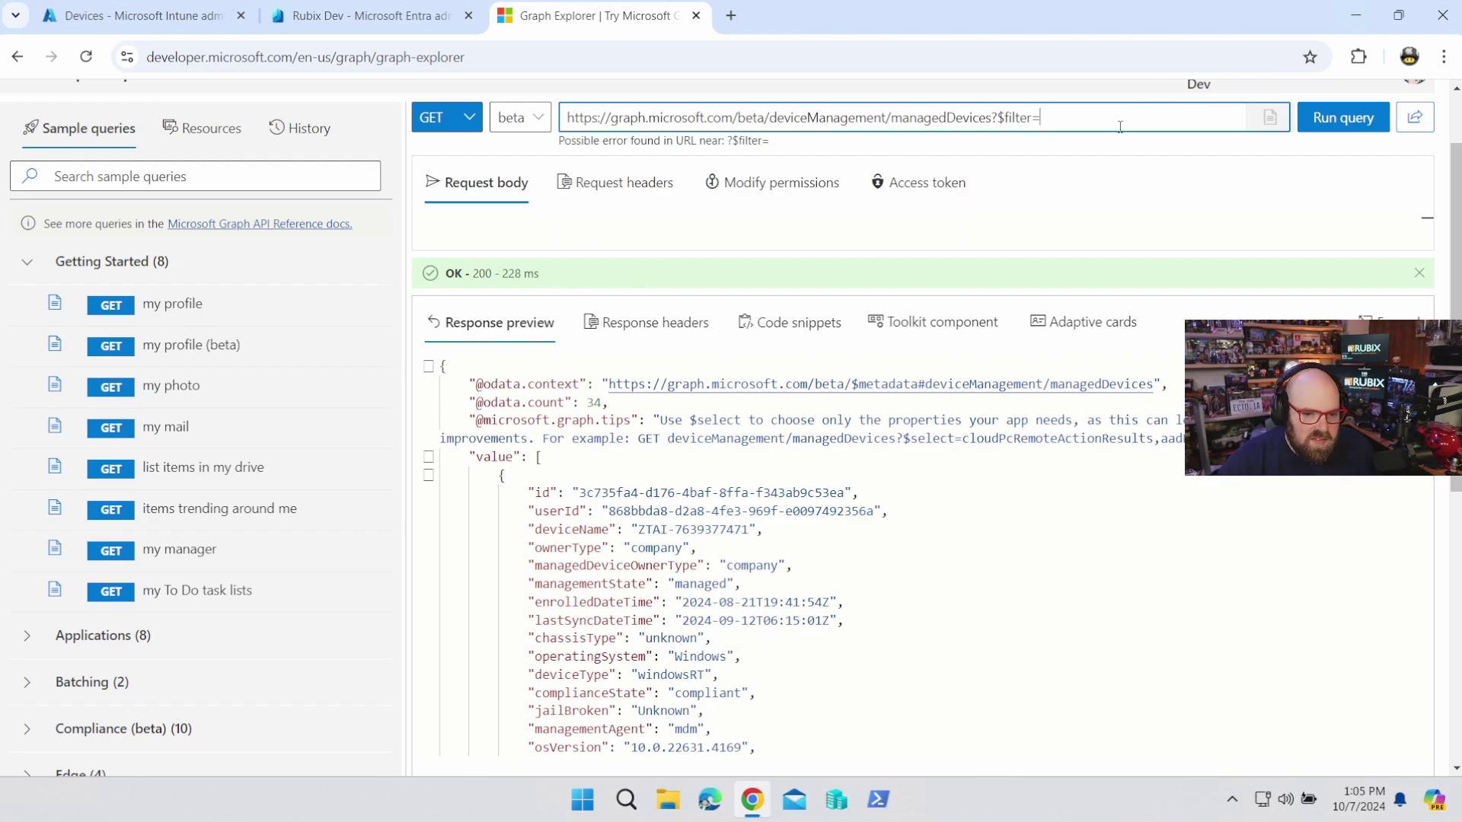
{"action": "type", "text": "owner"}
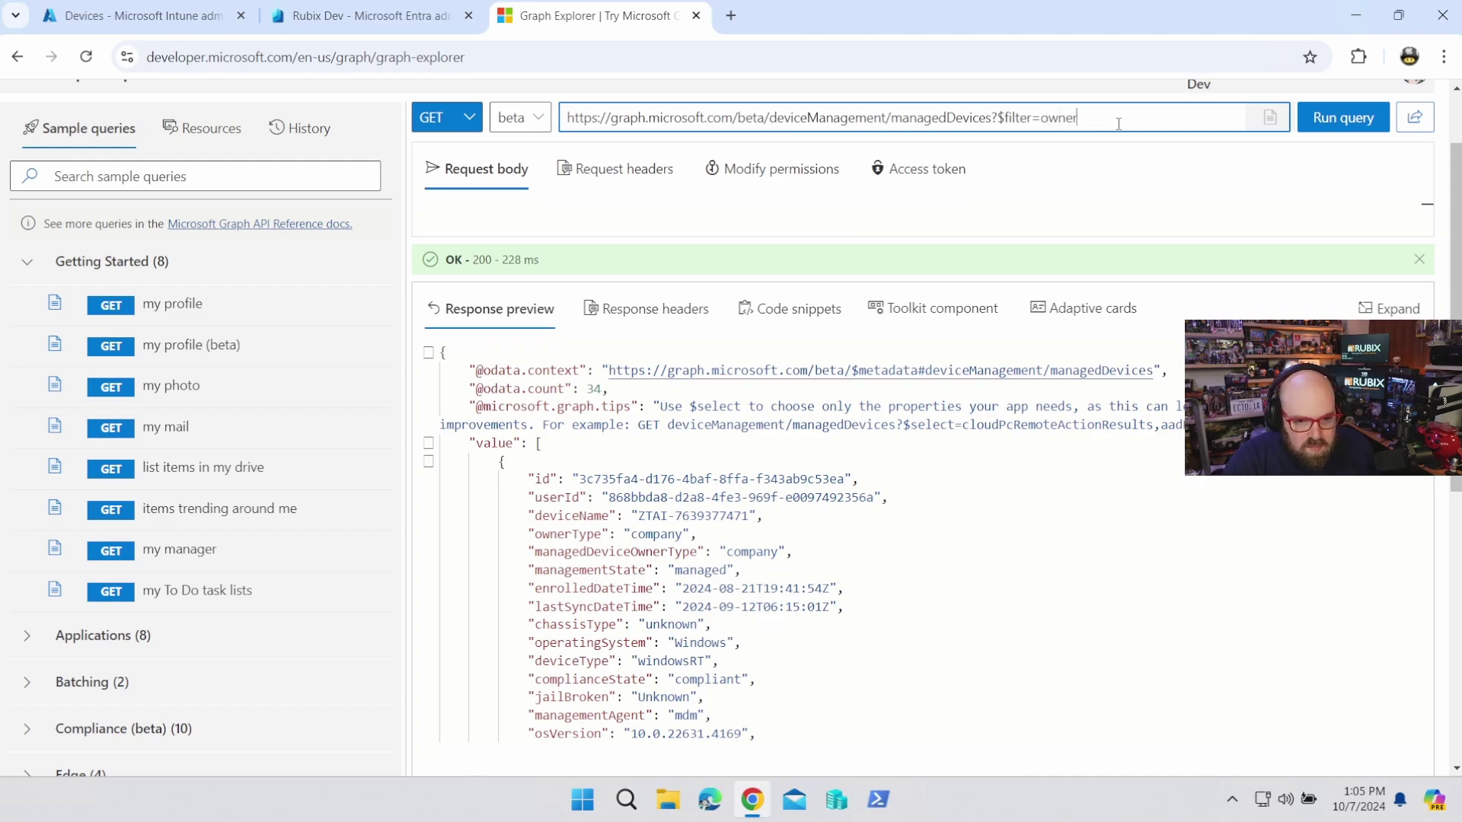
{"action": "type", "text": "Type eq"}
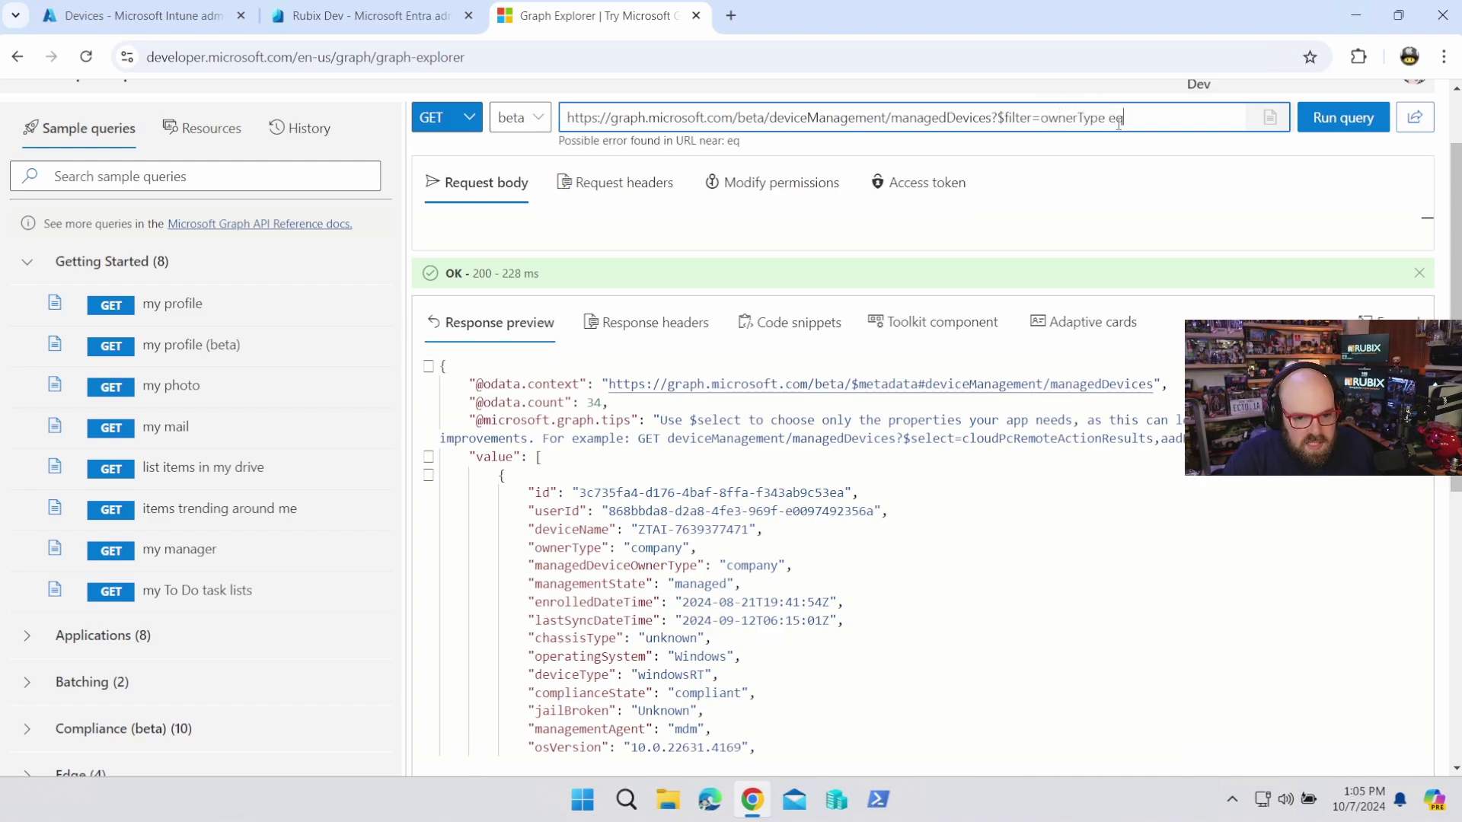
{"action": "type", "text": " 'Per"}
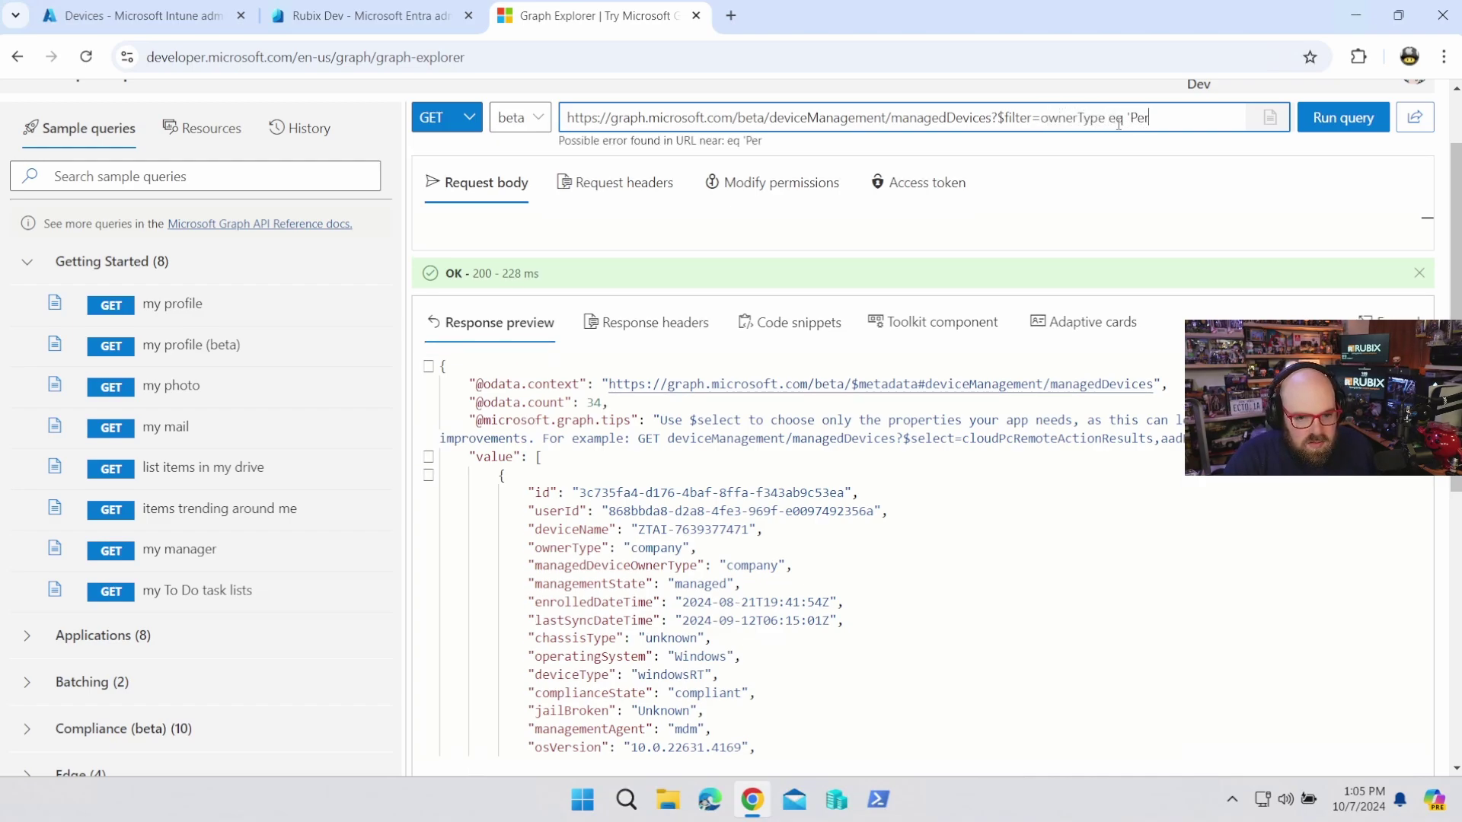
{"action": "key", "text": "BackSpace"}
{"action": "key", "text": "BackSpace"}
{"action": "key", "text": "BackSpace"}
{"action": "type", "text": "personal'"}
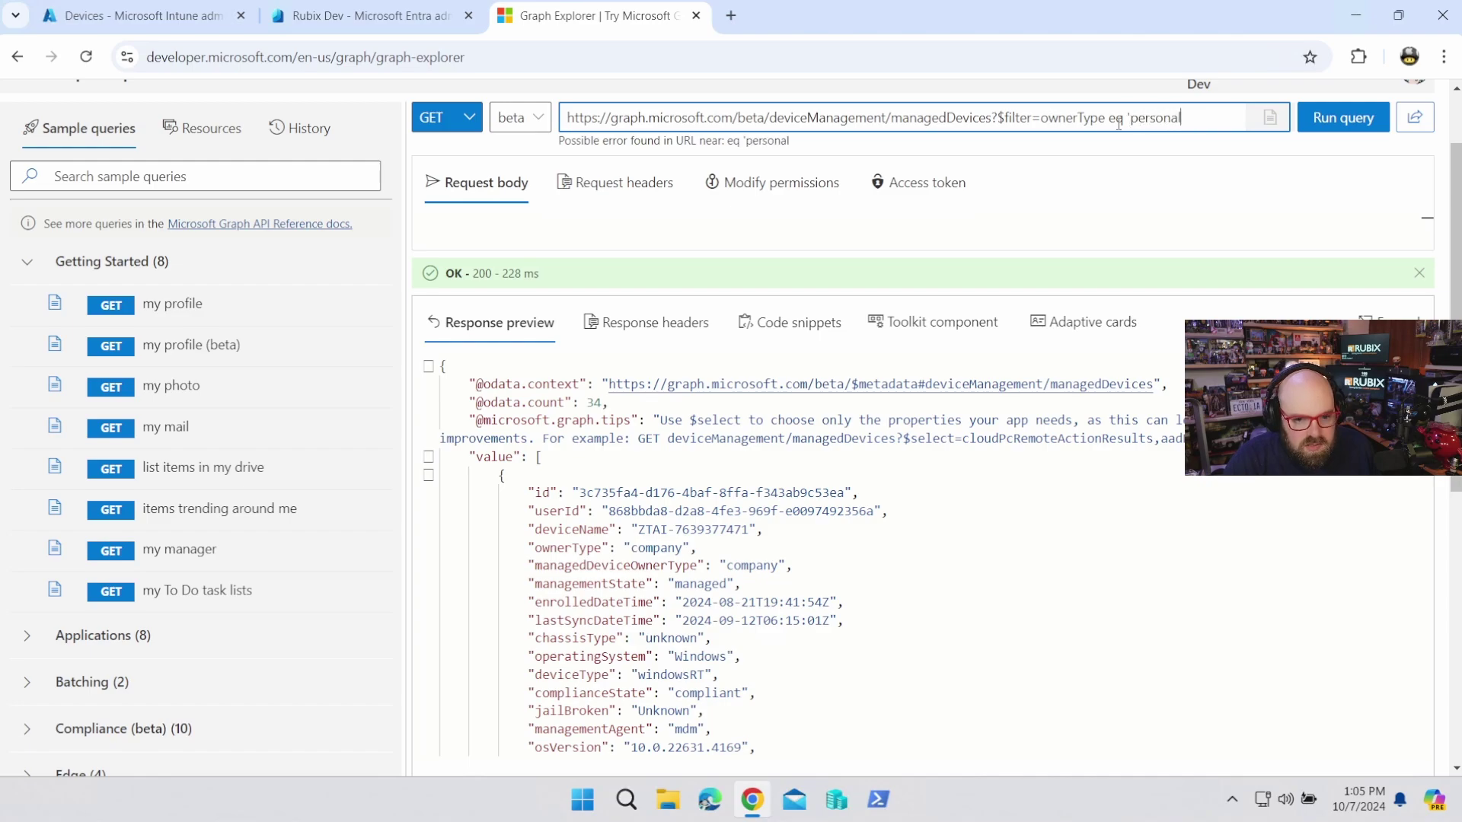
{"action": "left_click", "coordinate": [1359, 121]}
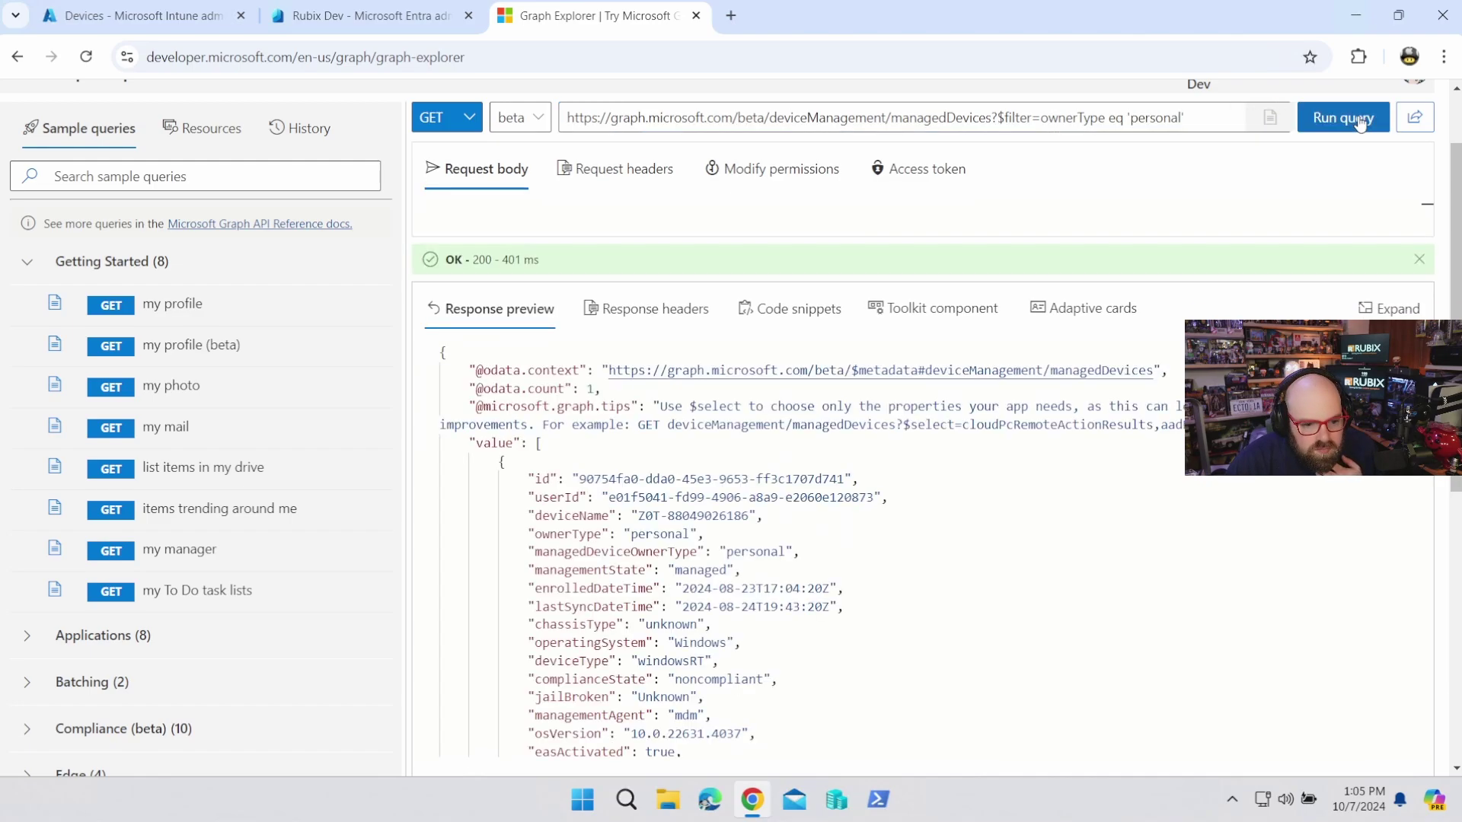
{"action": "scroll", "coordinate": [848, 531], "scroll_direction": "down", "scroll_amount": 15}
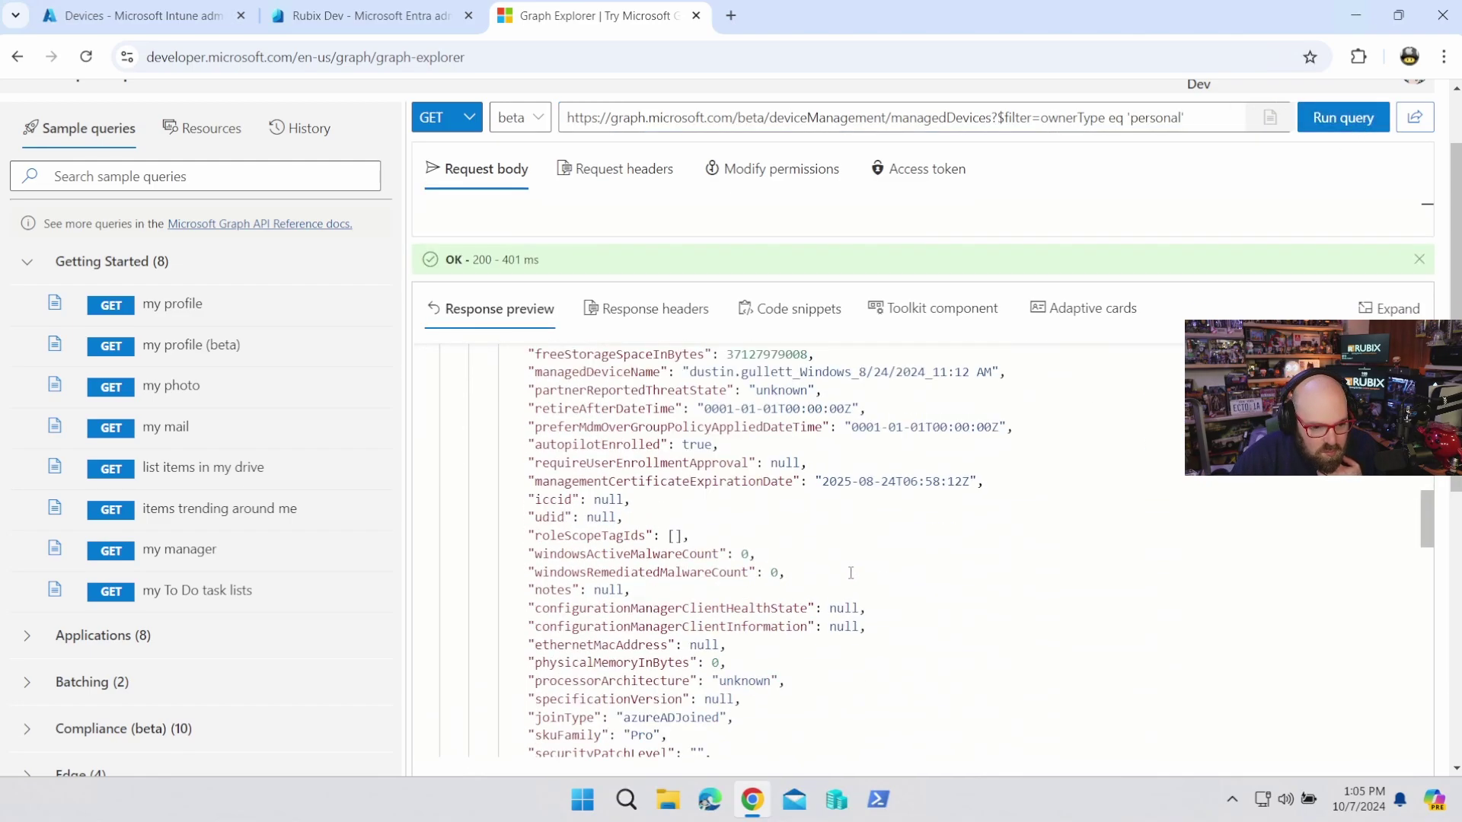
{"action": "scroll", "coordinate": [870, 568], "scroll_direction": "down", "scroll_amount": 10}
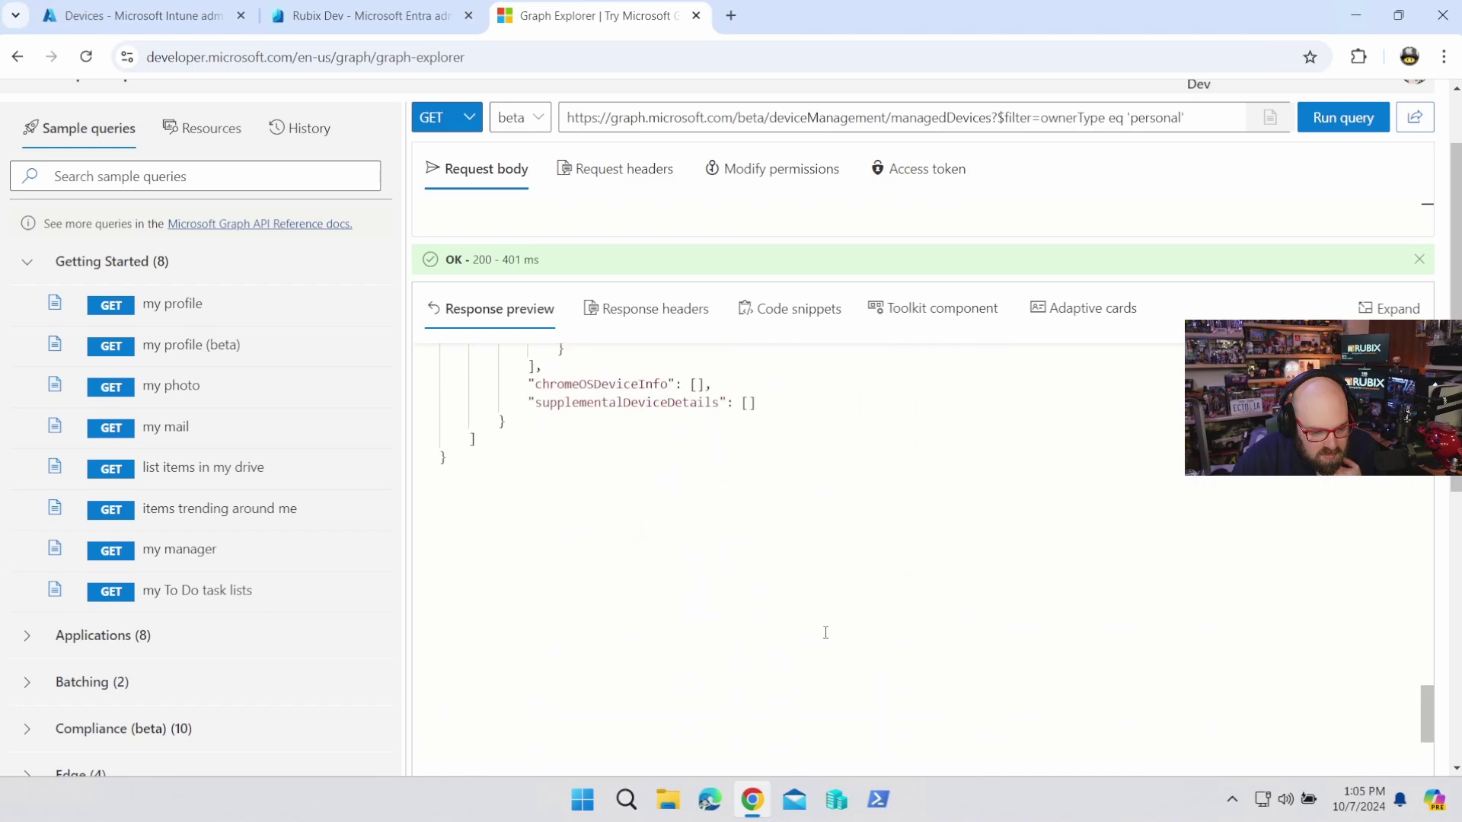
{"action": "scroll", "coordinate": [832, 604], "scroll_direction": "up", "scroll_amount": 8}
{"action": "scroll", "coordinate": [832, 604], "scroll_direction": "up", "scroll_amount": 10}
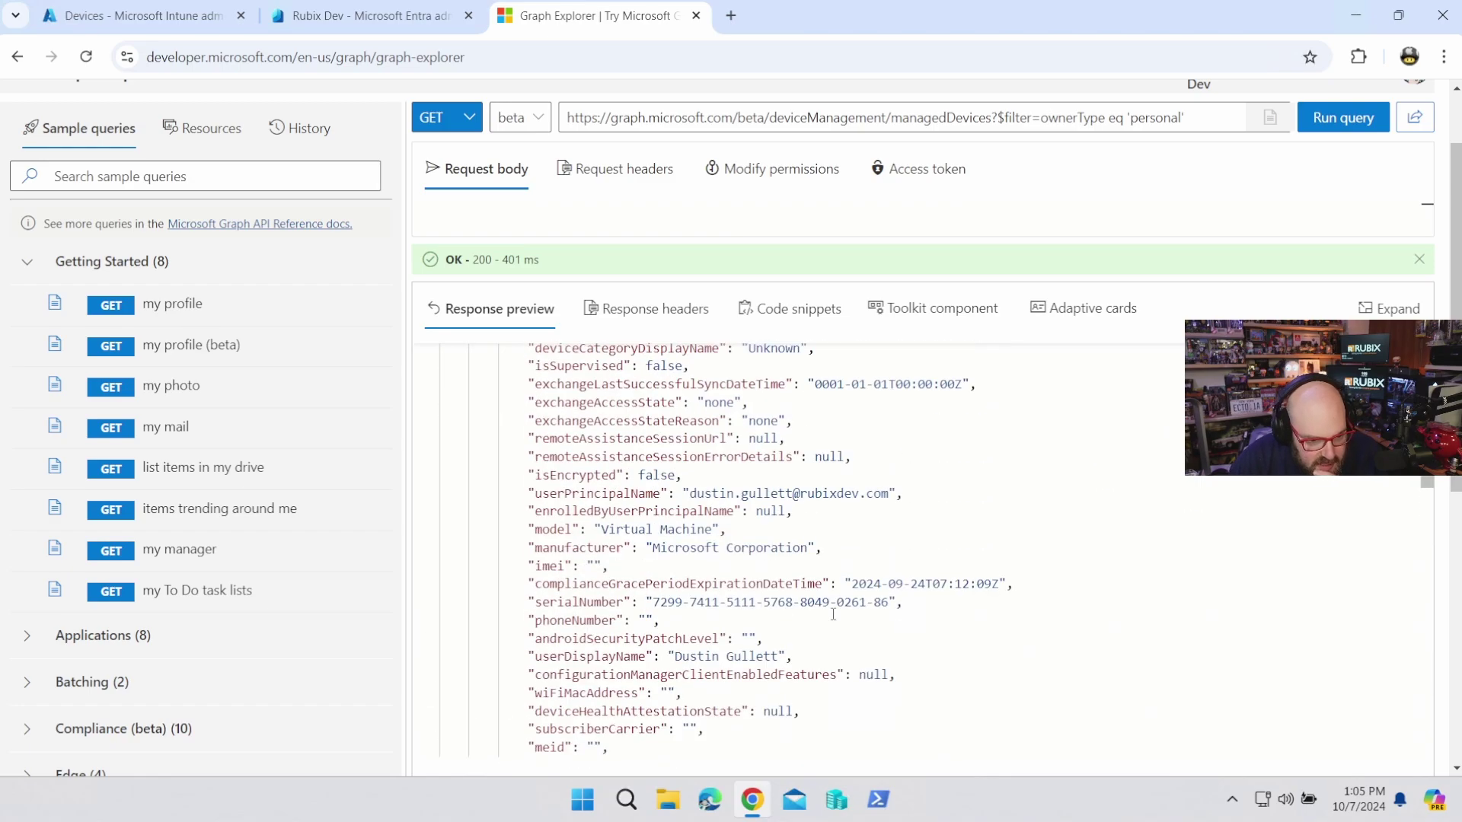
{"action": "scroll", "coordinate": [833, 613], "scroll_direction": "up", "scroll_amount": 4}
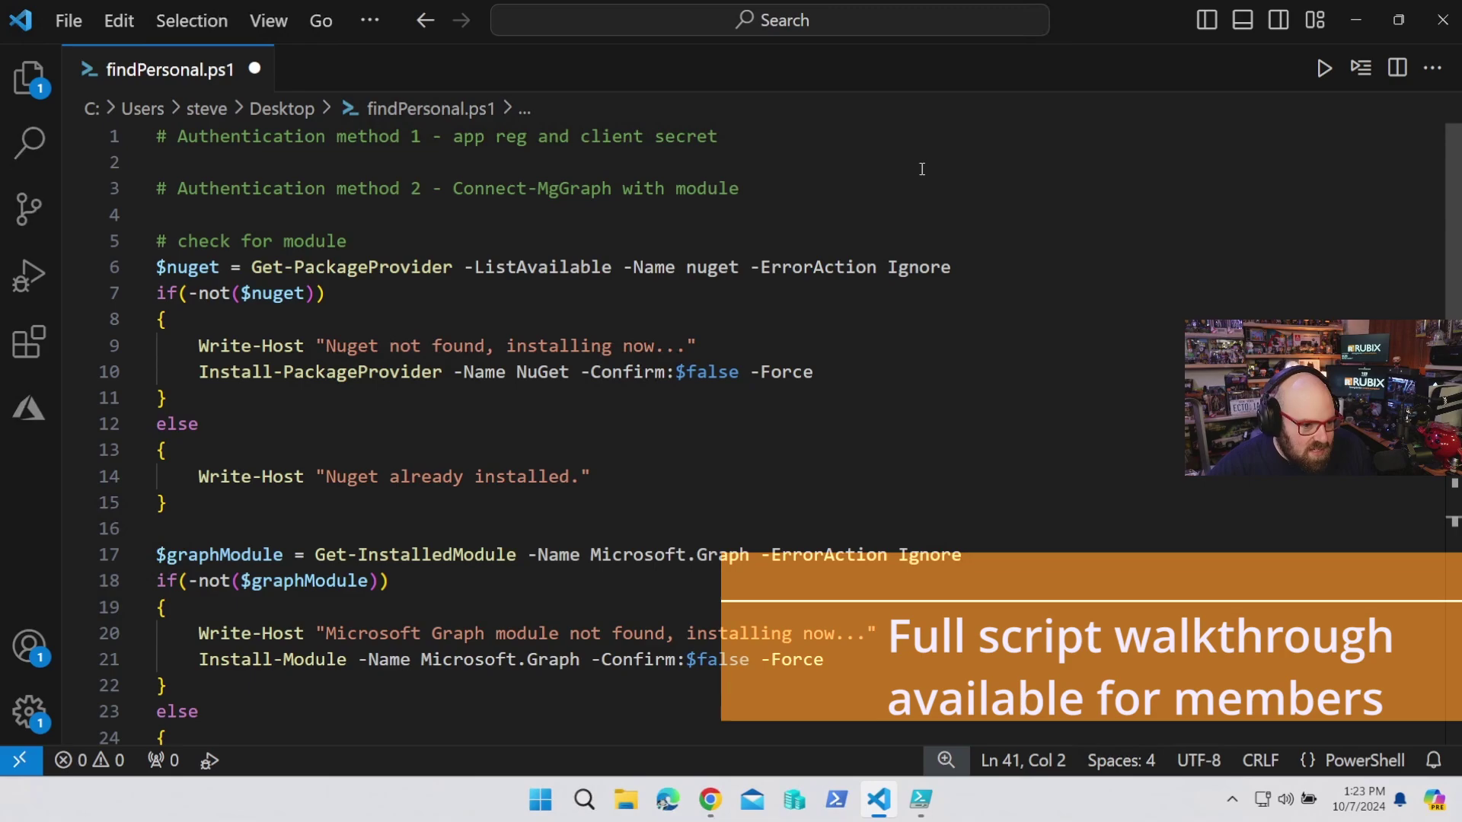
{"action": "scroll", "coordinate": [560, 209], "scroll_direction": "down", "scroll_amount": 6}
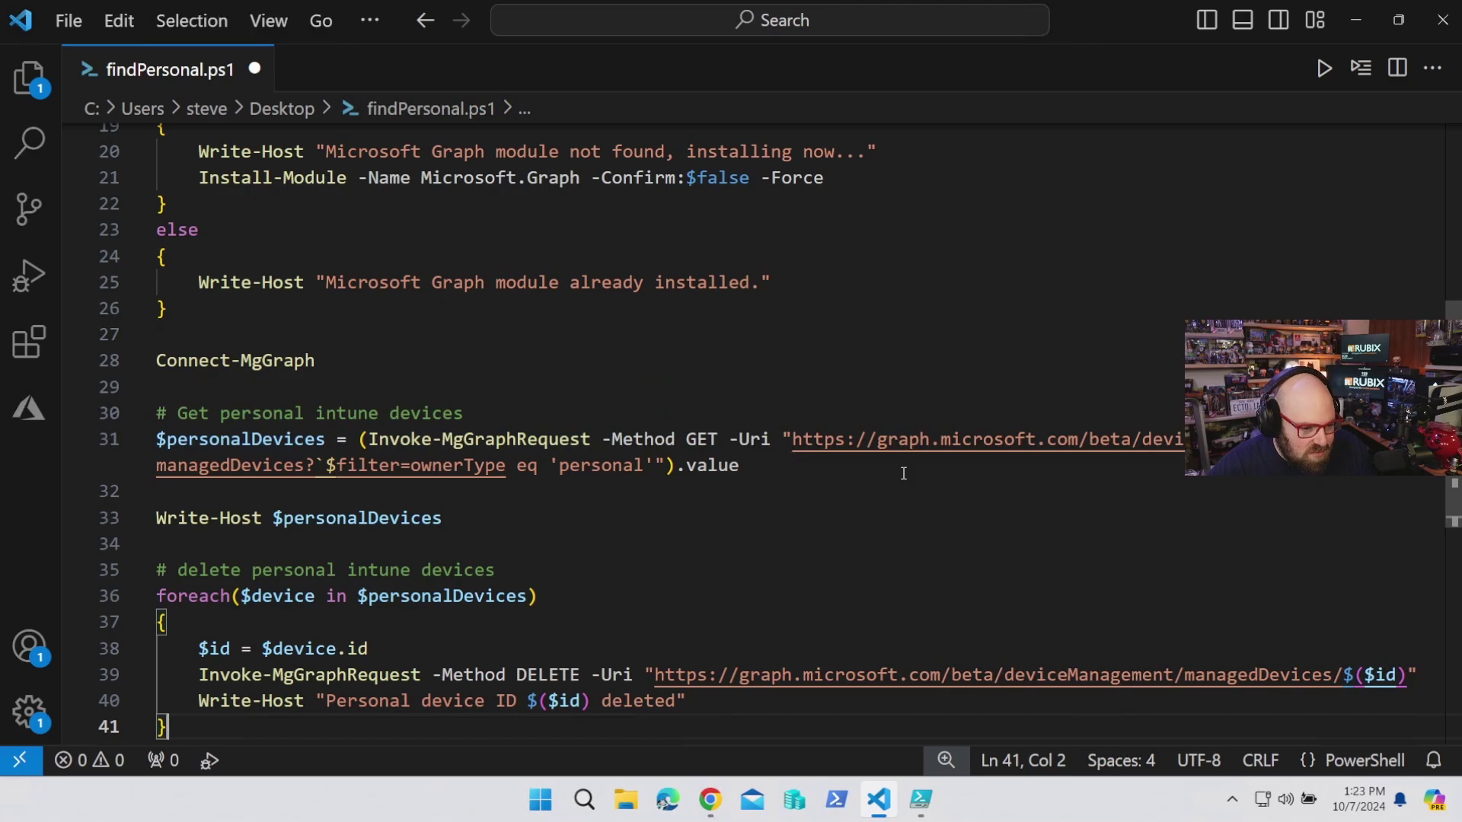
{"action": "scroll", "coordinate": [903, 473], "scroll_direction": "down", "scroll_amount": 2}
{"action": "scroll", "coordinate": [903, 473], "scroll_direction": "down", "scroll_amount": 1}
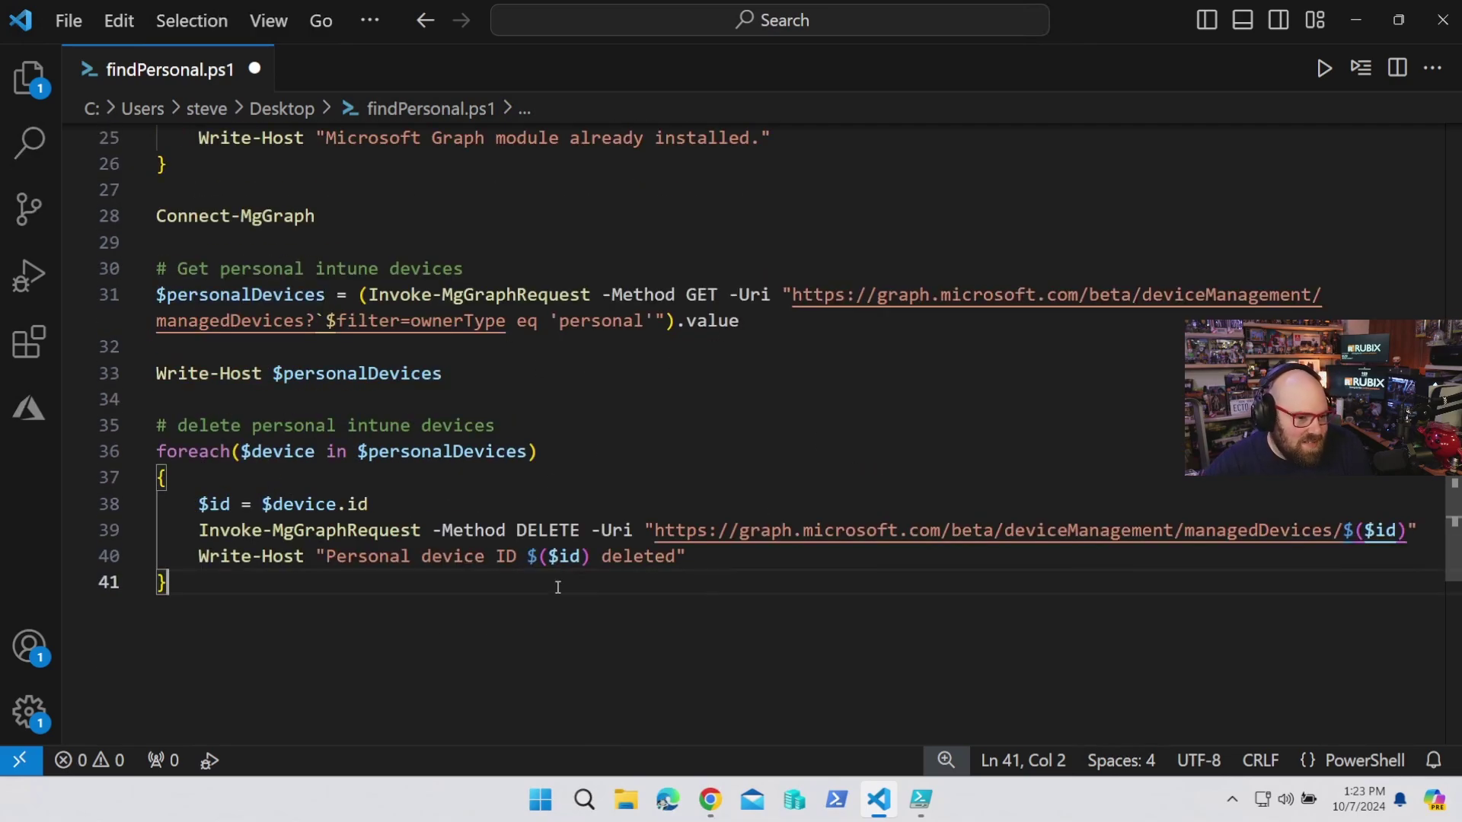
{"action": "scroll", "coordinate": [580, 607], "scroll_direction": "up", "scroll_amount": 8}
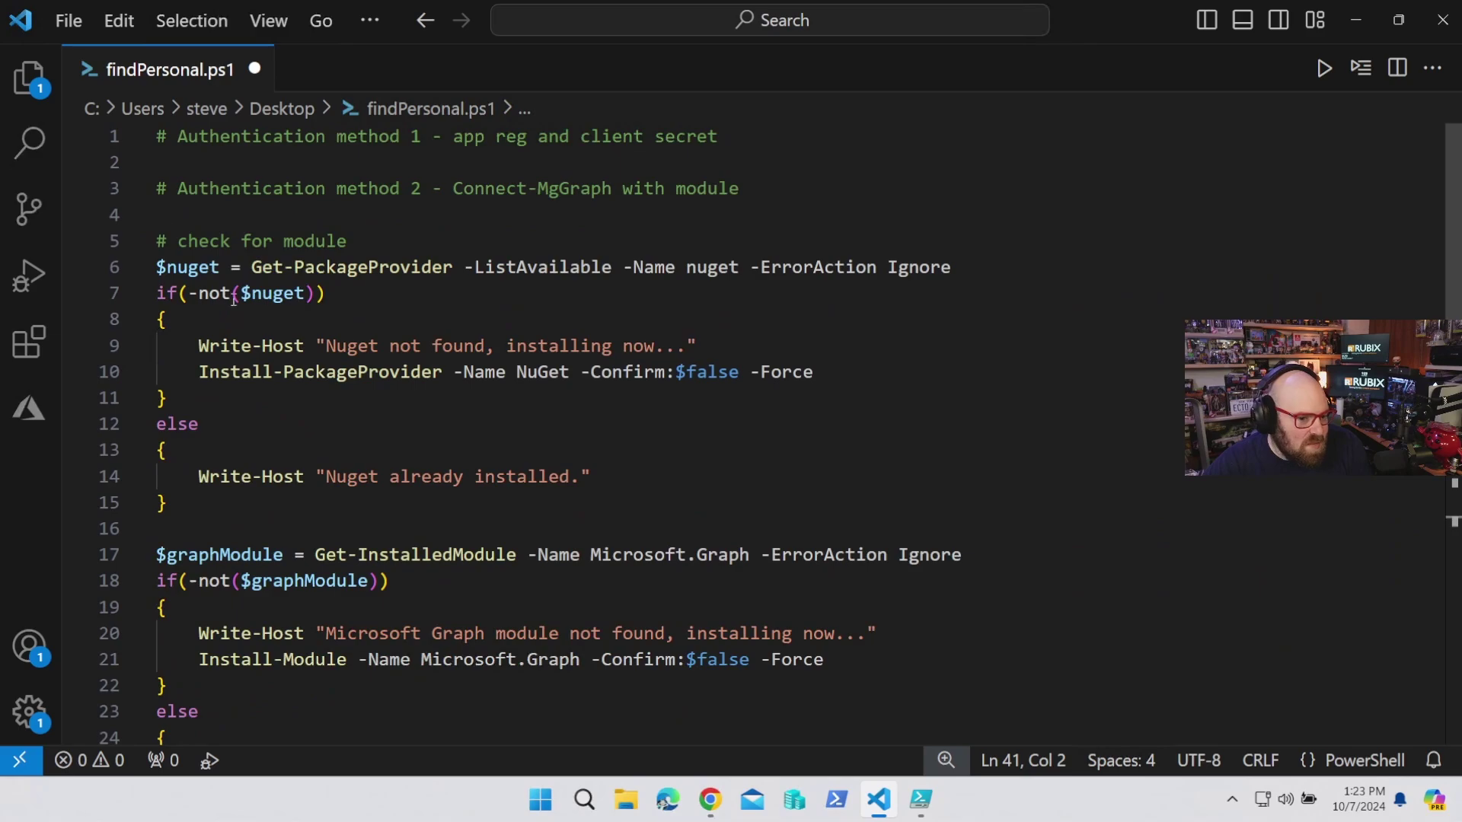
{"action": "left_click", "coordinate": [833, 439]}
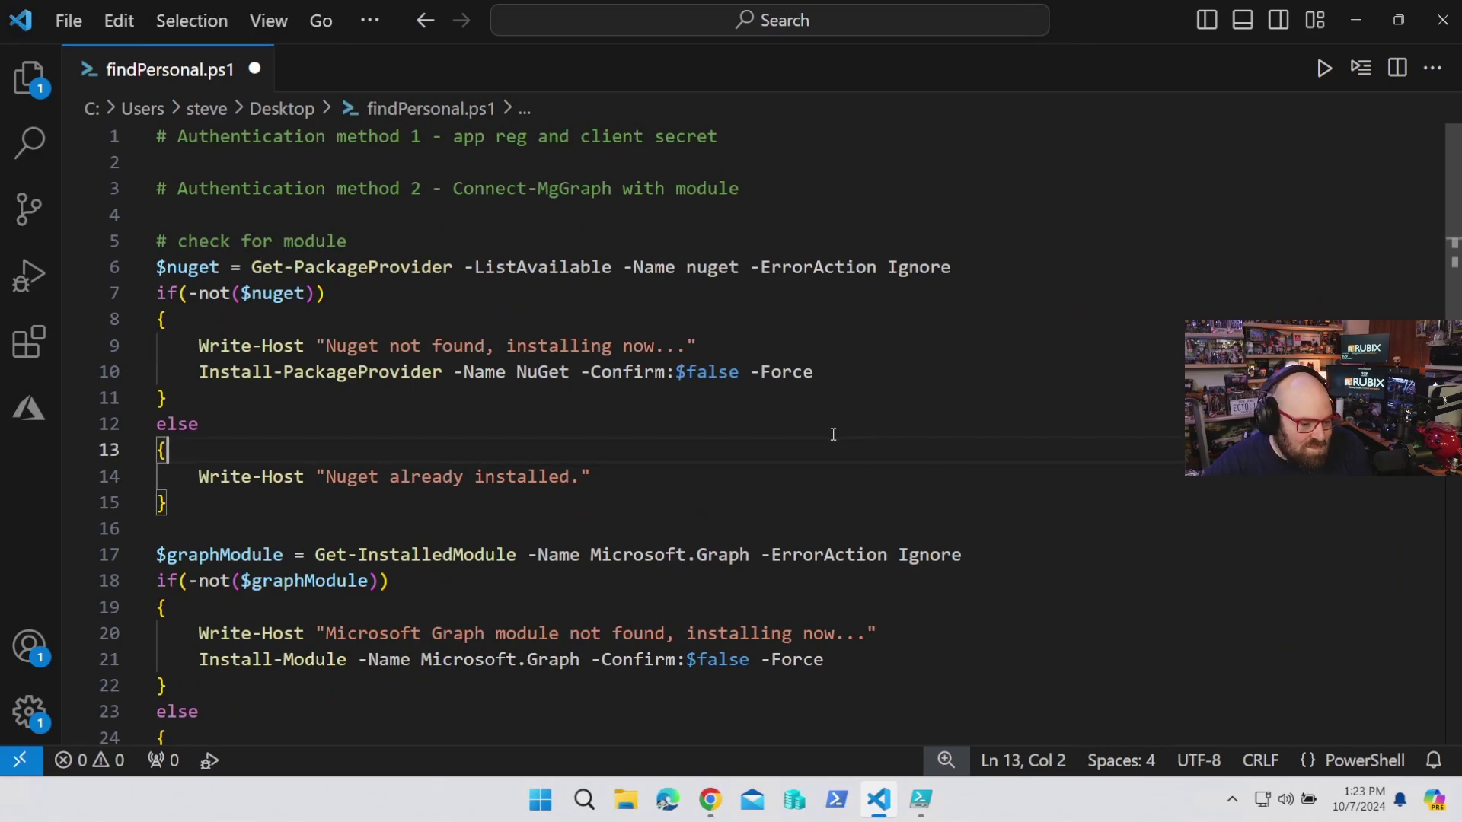
{"action": "left_click", "coordinate": [546, 374]}
{"action": "left_click", "coordinate": [501, 399]}
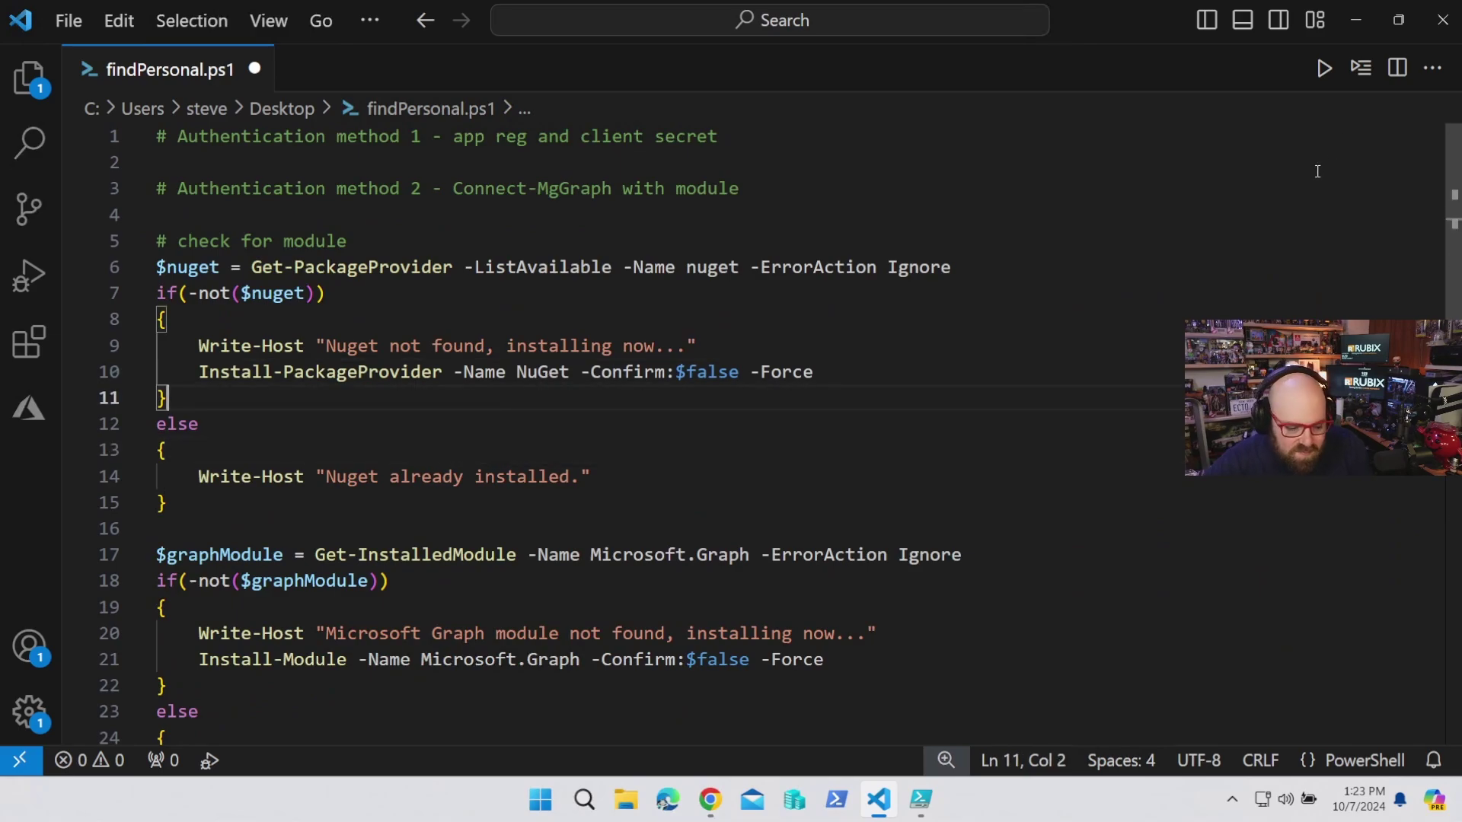